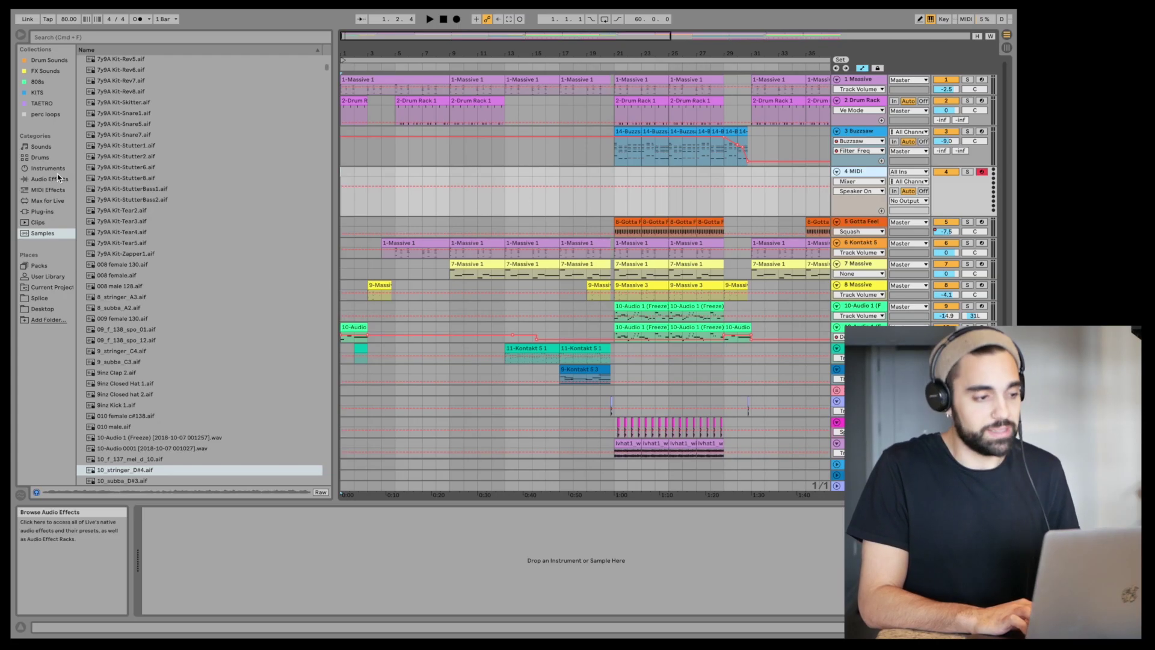
# Step: Load the Wavetable instrument onto the empty MIDI track 4
pyautogui.click(58, 171)
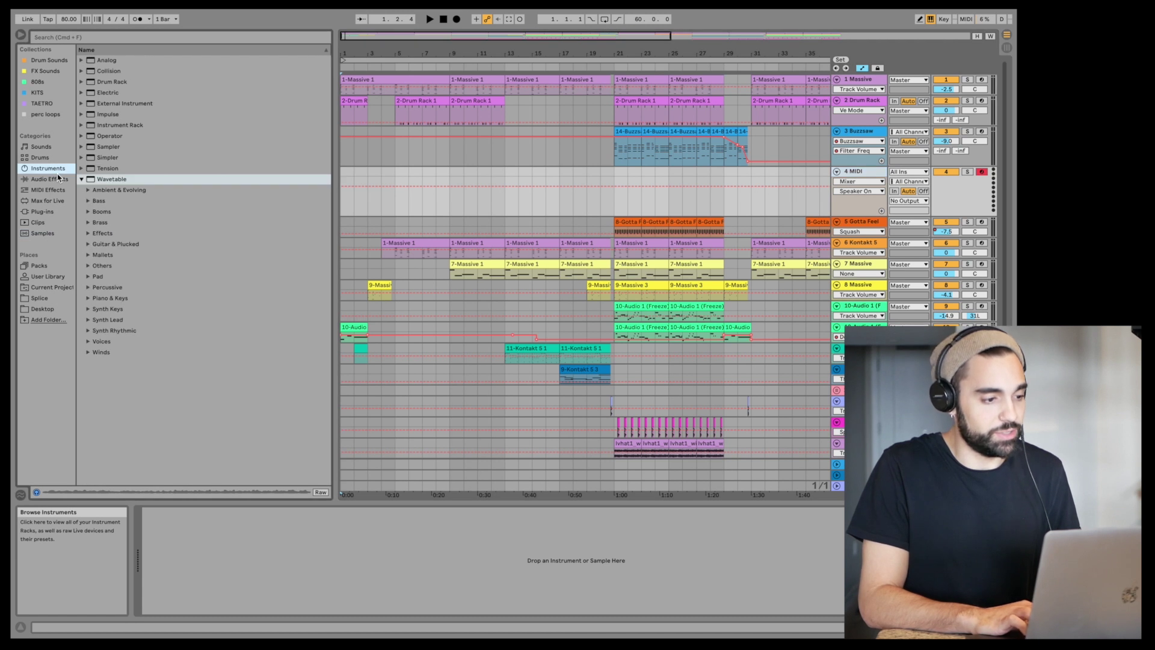
pyautogui.moveTo(103, 182); pyautogui.dragTo(468, 188)
# Step: Load the sample 10_f_137_mel_d_10.aif as Wavetable's oscillator 1 wavetable and sweep its wave position
pyautogui.click(37, 233)
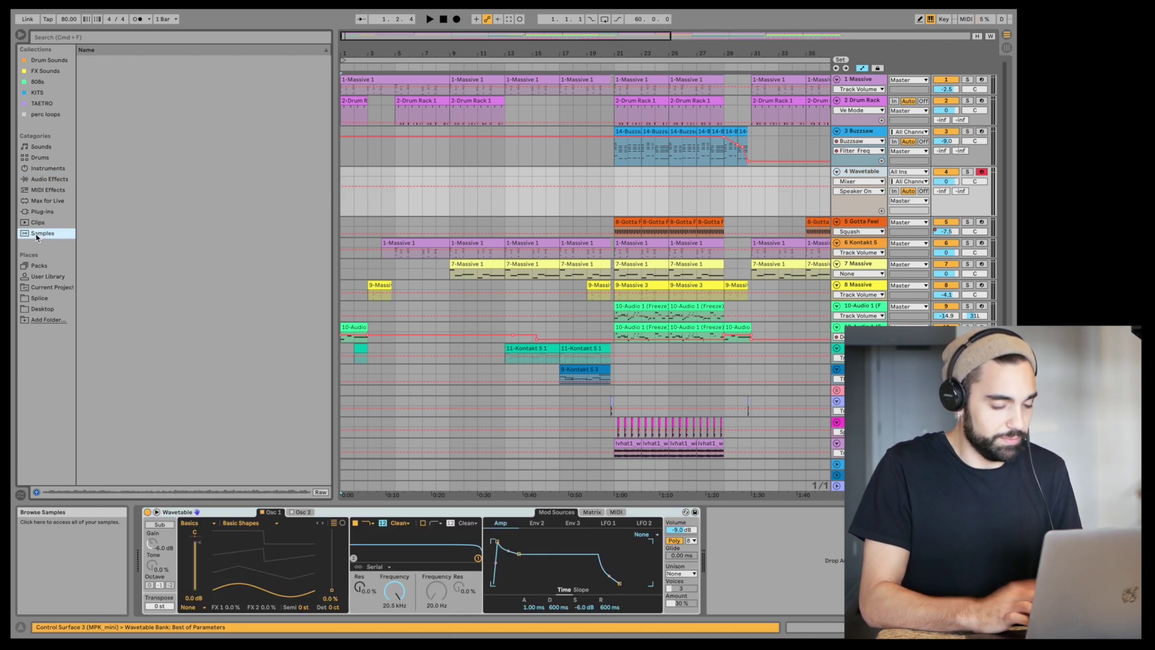
pyautogui.scroll(-2, 137, 397)
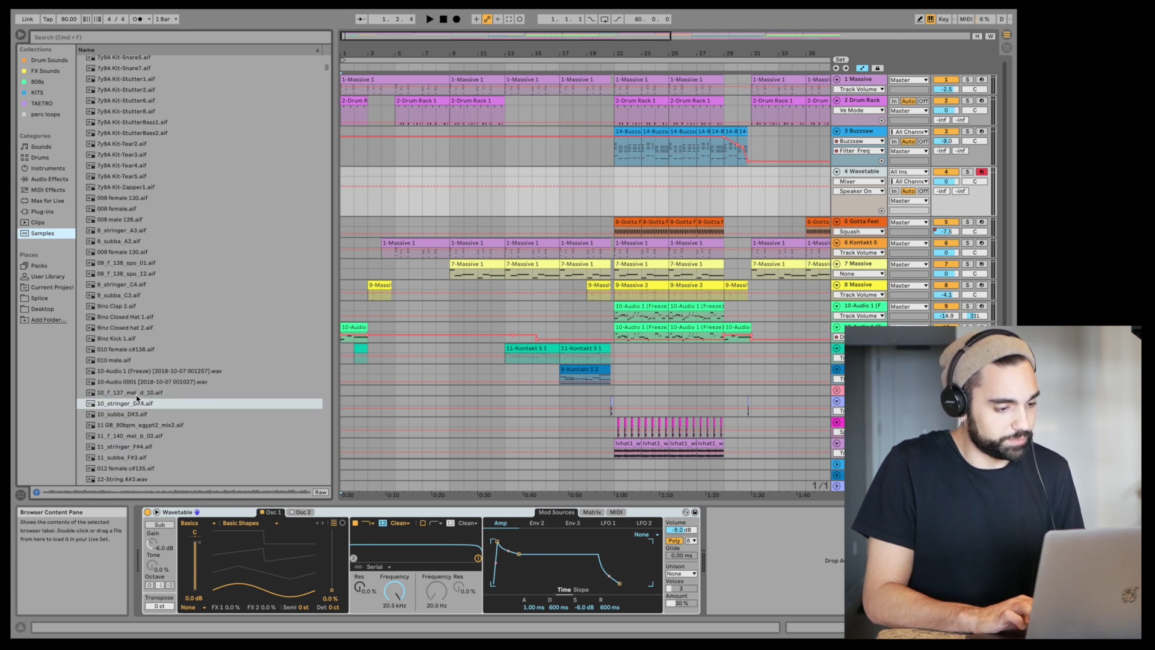
pyautogui.click(142, 383)
pyautogui.click(136, 393)
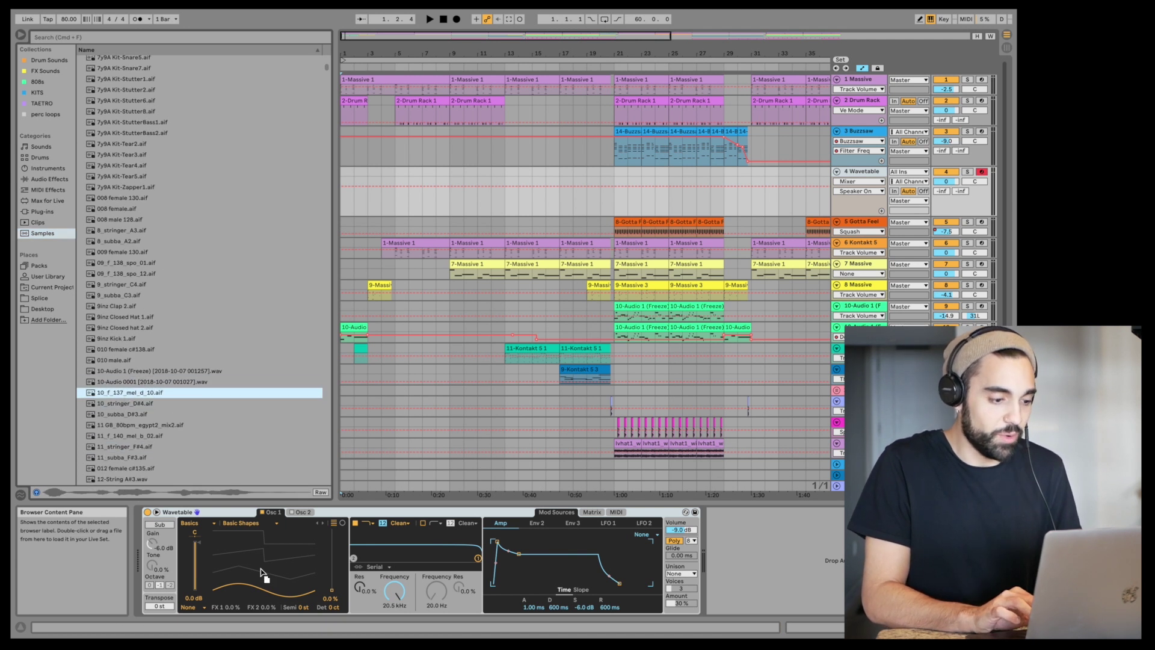
pyautogui.moveTo(263, 575); pyautogui.dragTo(261, 571)
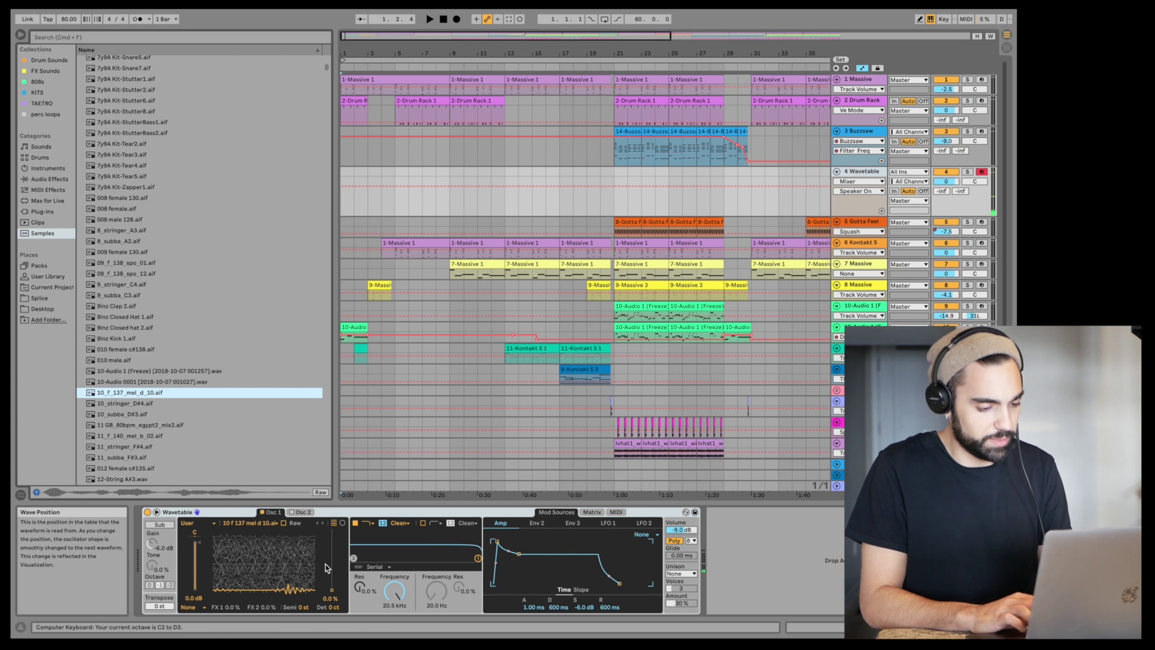
pyautogui.moveTo(332, 591); pyautogui.dragTo(332, 546)
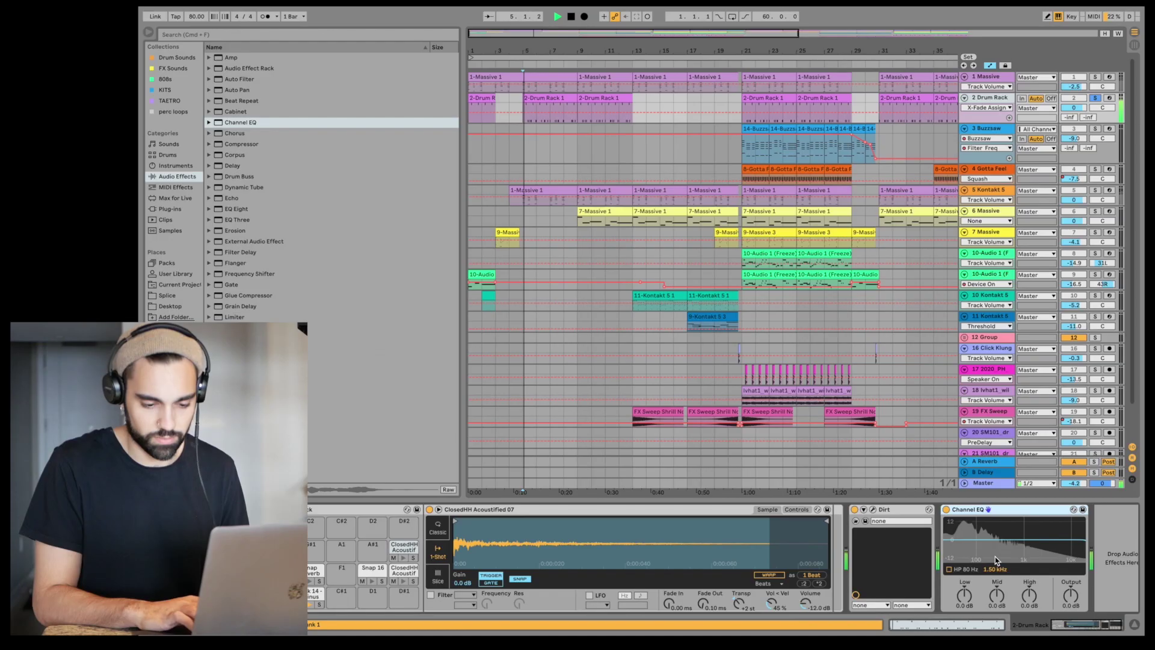
# Step: Shift the Channel EQ's mid-band frequency upwards on the Drum Rack track during playback
pyautogui.moveTo(996, 561); pyautogui.dragTo(1024, 559)
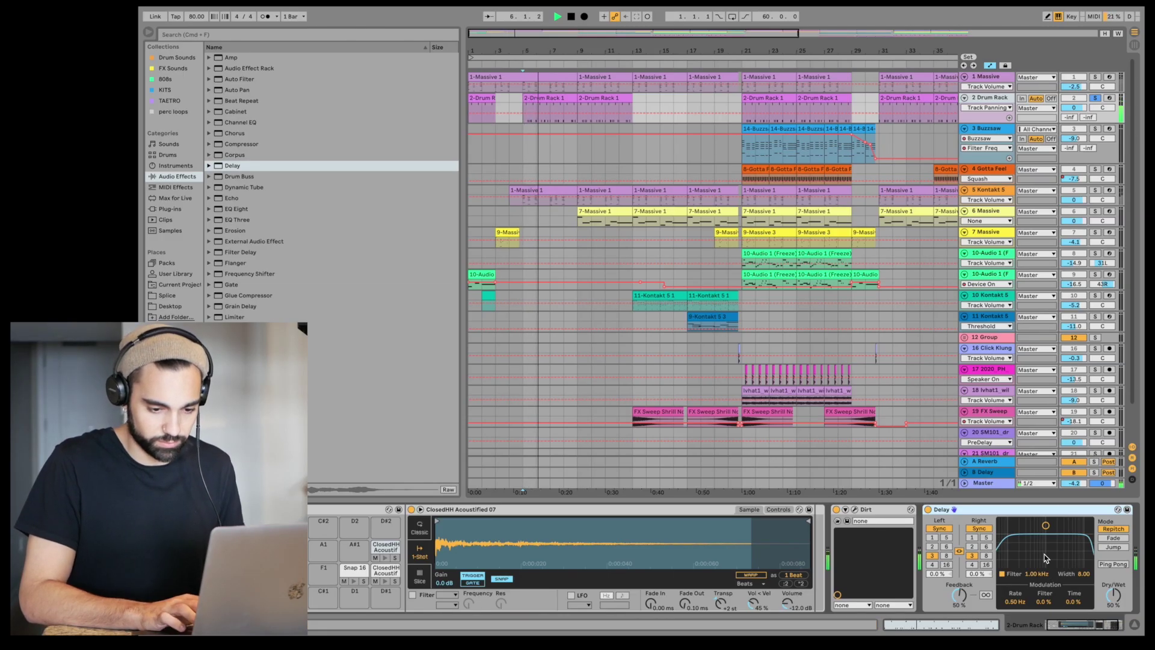
# Step: Try Delay times of 1 and 6 sixteenths on the Drum Rack track, moving the filter to about 1.35 kHz, width 5.91
pyautogui.click(932, 538)
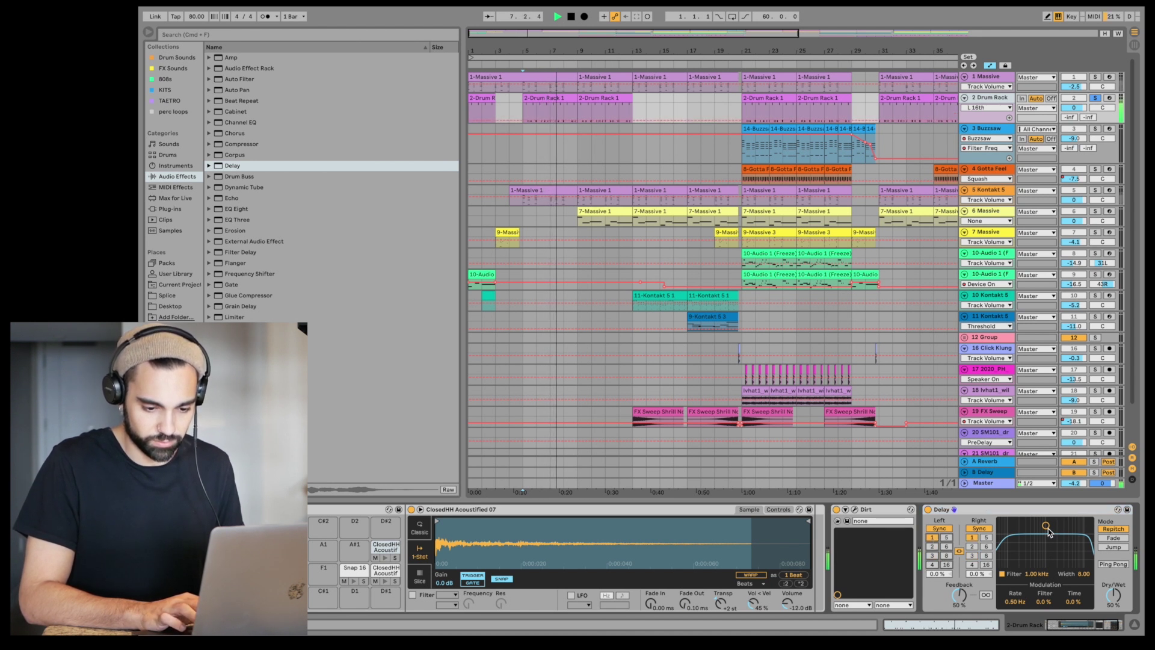
pyautogui.moveTo(1047, 531); pyautogui.dragTo(1004, 543)
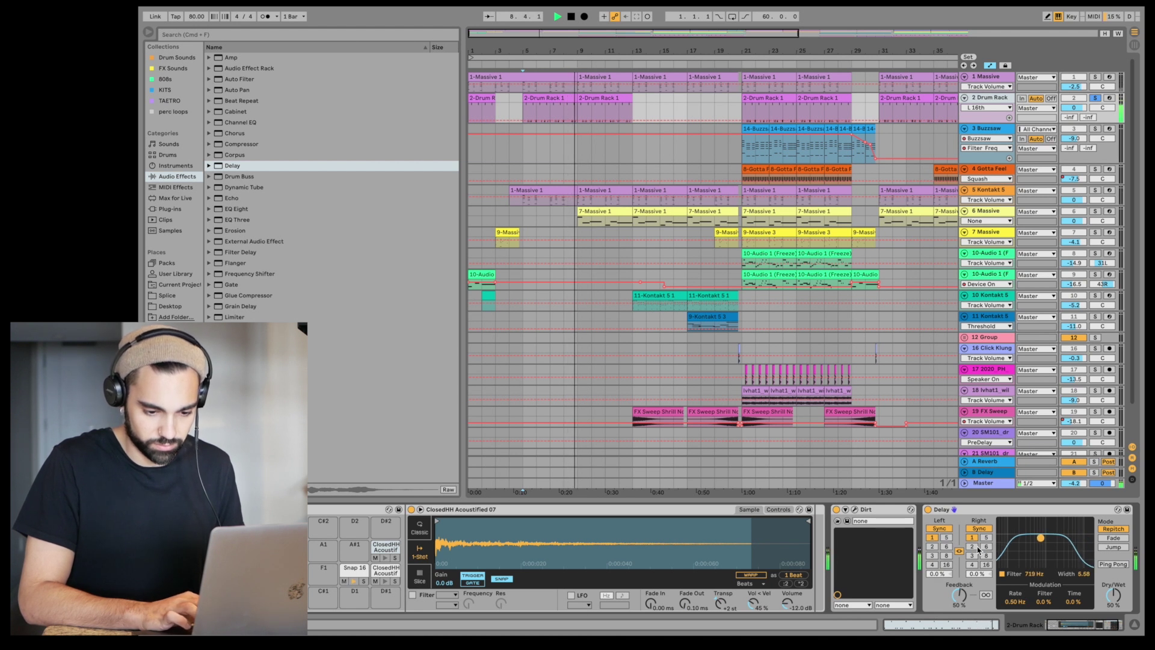
pyautogui.click(986, 547)
pyautogui.moveTo(1040, 537)
pyautogui.mouseDown()
pyautogui.moveTo(1053, 533)
pyautogui.moveTo(1026, 546)
pyautogui.moveTo(1050, 536)
pyautogui.mouseUp()
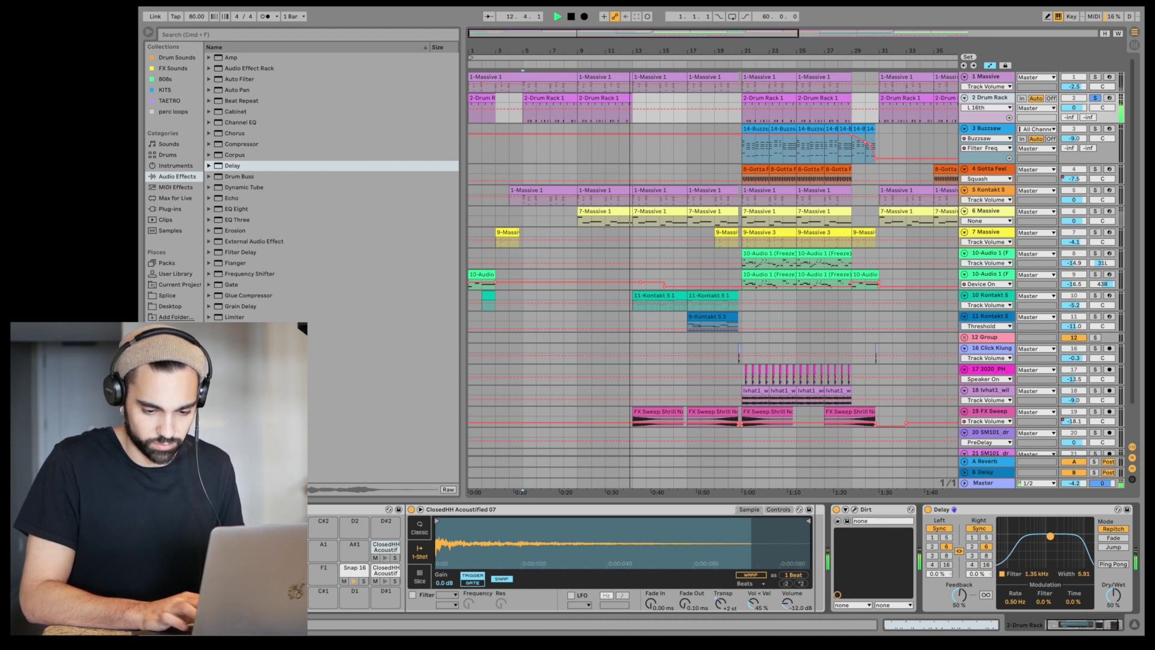
# Step: Enable Ping Pong on the Delay and set its time to 3 sixteenths, with the filter at about 897 Hz, width 5.69
pyautogui.press('space')
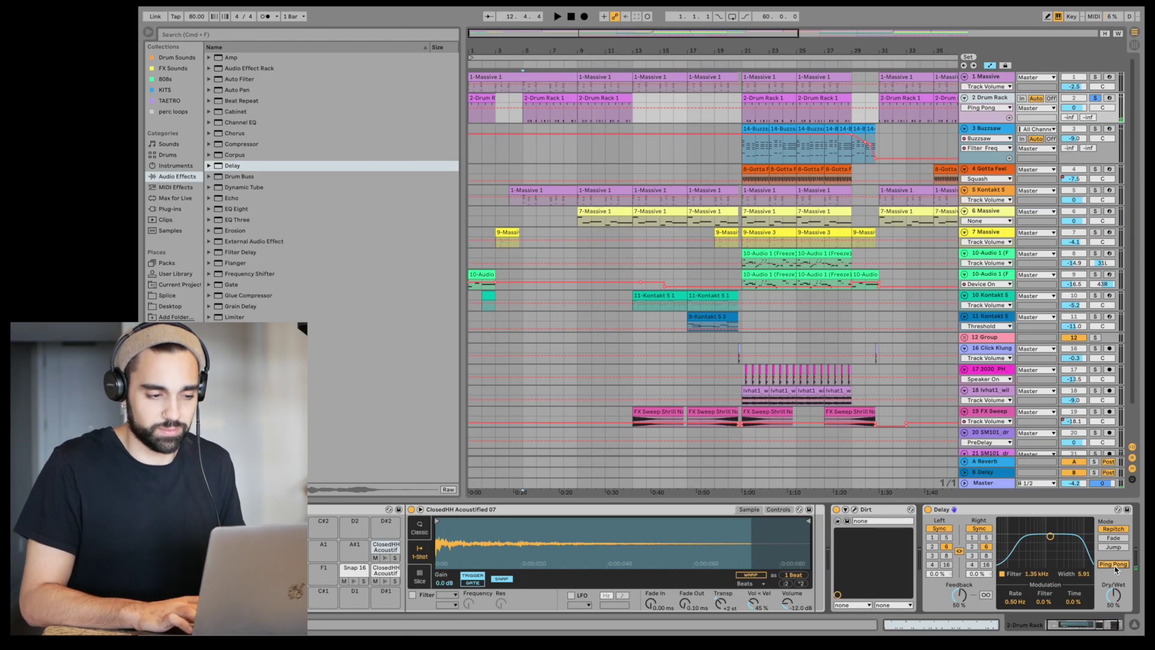
pyautogui.press('space')
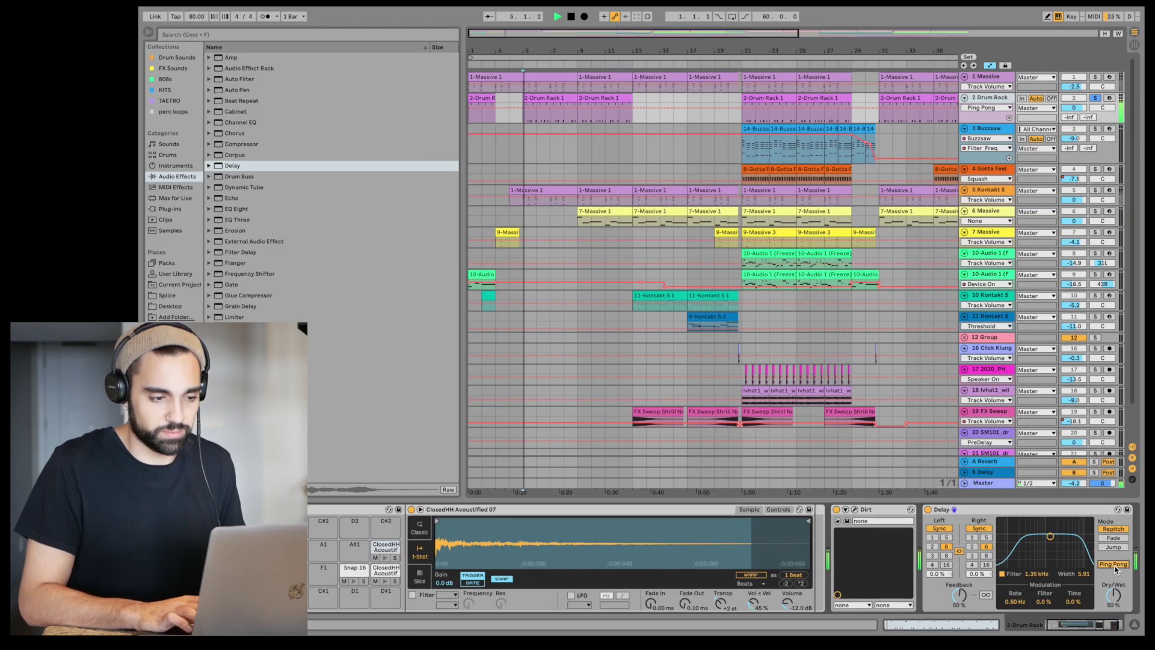
pyautogui.click(973, 556)
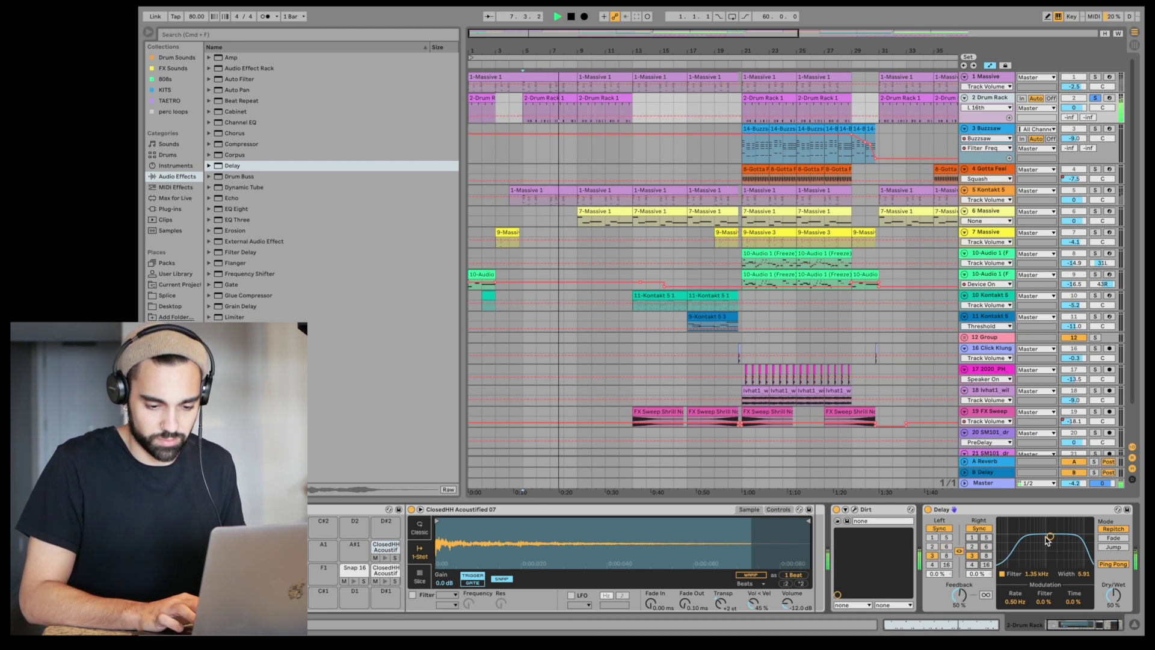
pyautogui.moveTo(1049, 536); pyautogui.dragTo(1043, 537)
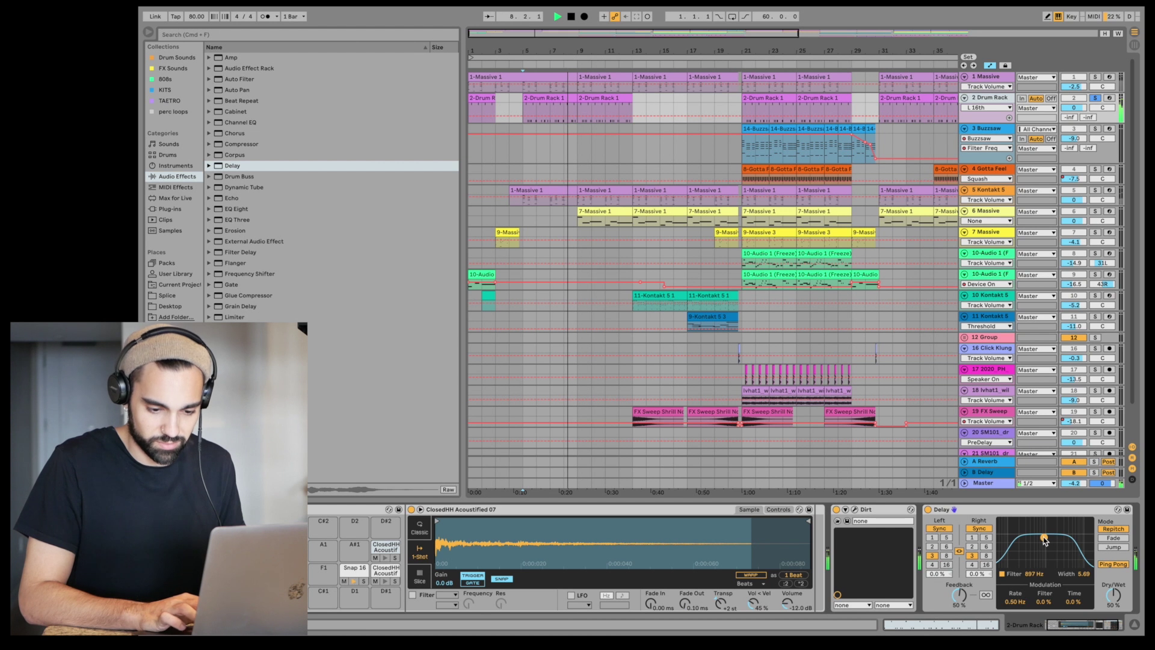
# Step: Set the Delay to 4 sixteenths with 100 % filter modulation, and lower its filter to about 101 Hz, width 3.81
pyautogui.click(972, 564)
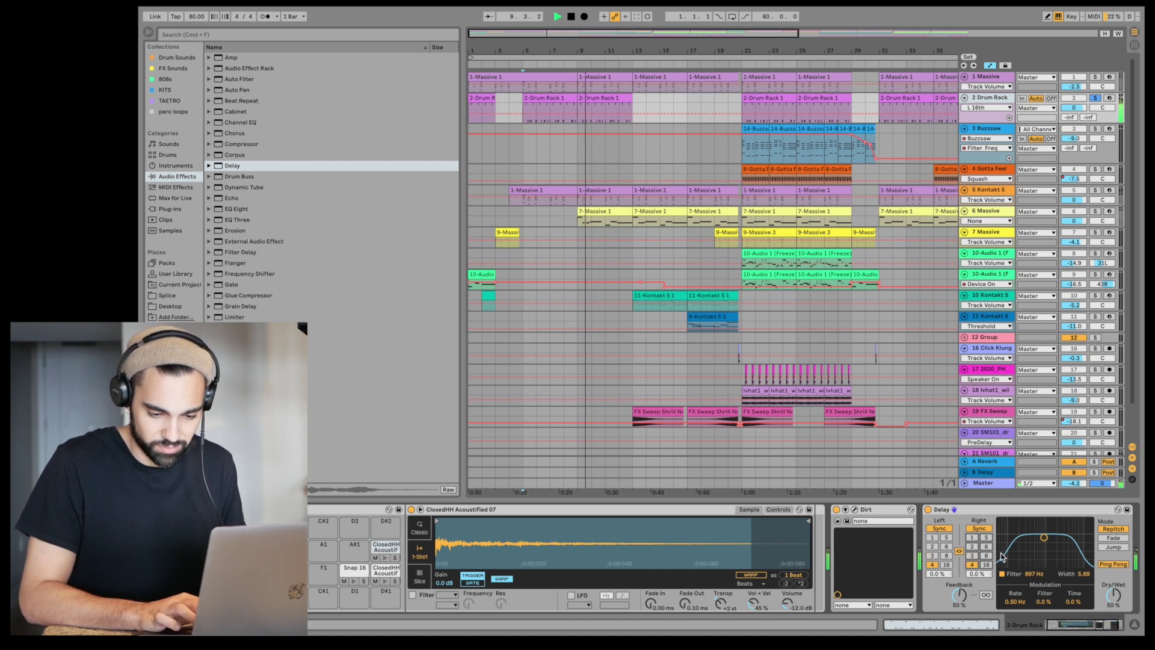
pyautogui.moveTo(1044, 538); pyautogui.dragTo(1036, 538)
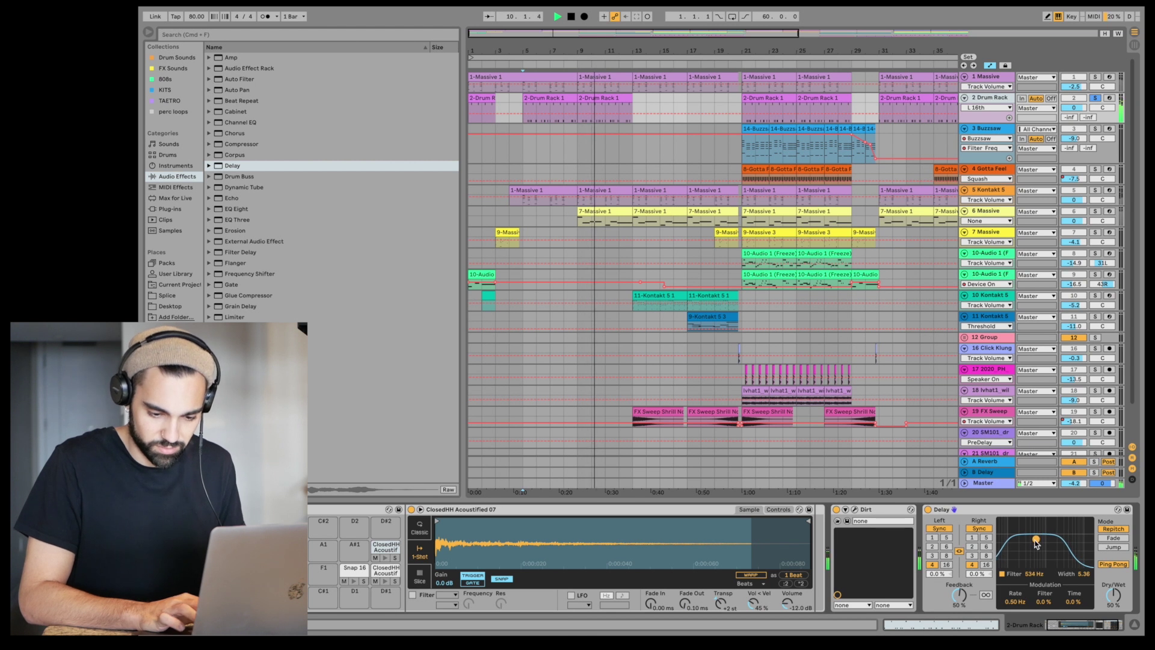
pyautogui.moveTo(1040, 605); pyautogui.dragTo(1041, 606)
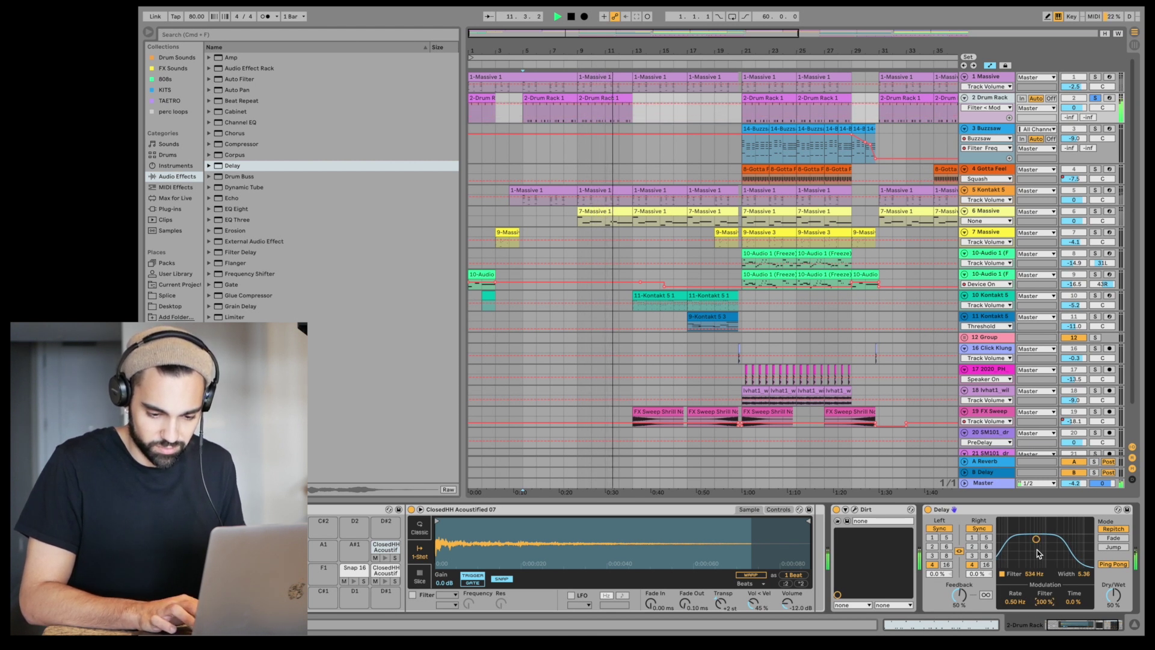
pyautogui.moveTo(1024, 539); pyautogui.dragTo(1010, 547)
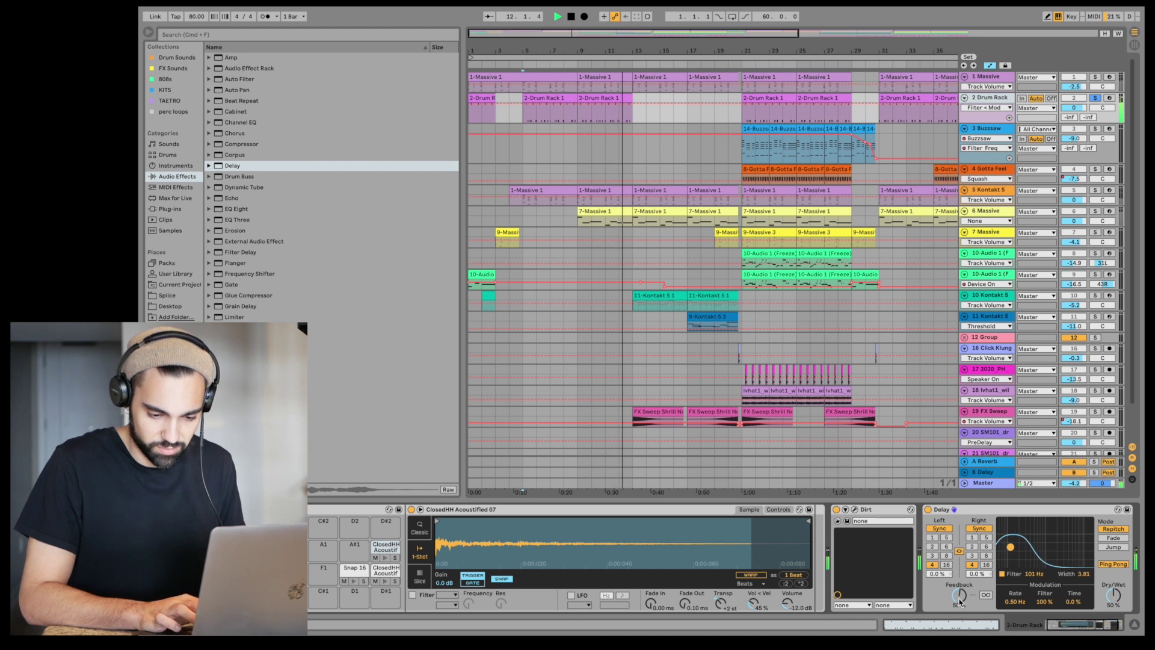
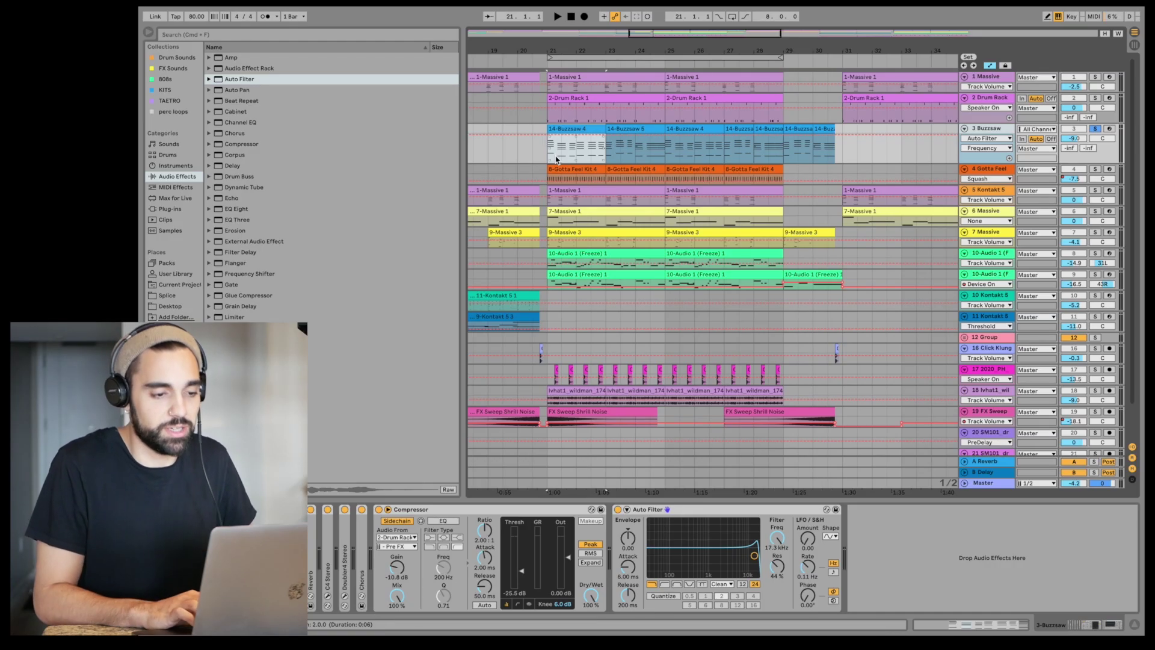
# Step: Insert a triangle shape into the Auto Filter Frequency automation over the first Buzzsaw clip and audition it
pyautogui.rightClick(563, 145)
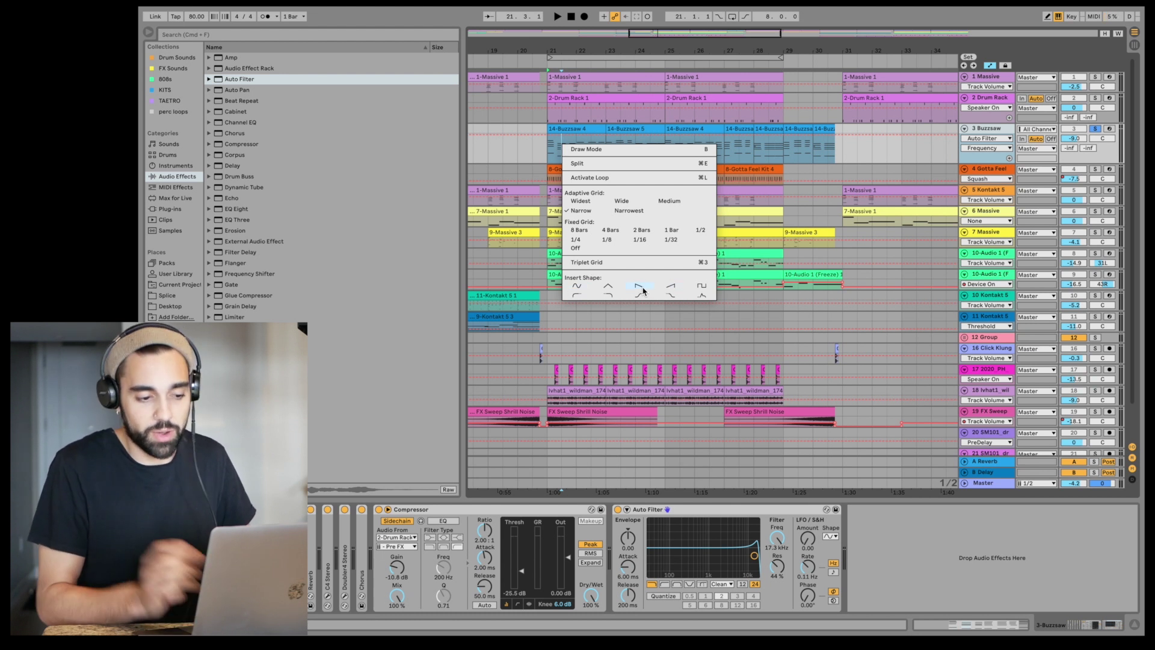
pyautogui.click(582, 153)
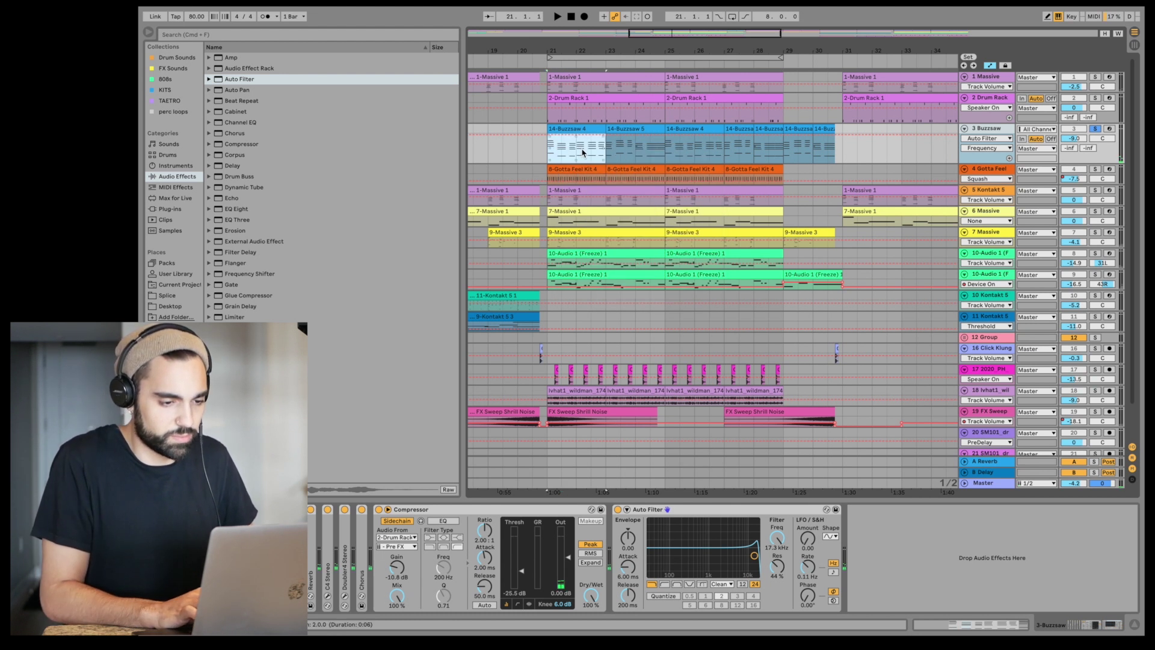
pyautogui.rightClick(582, 152)
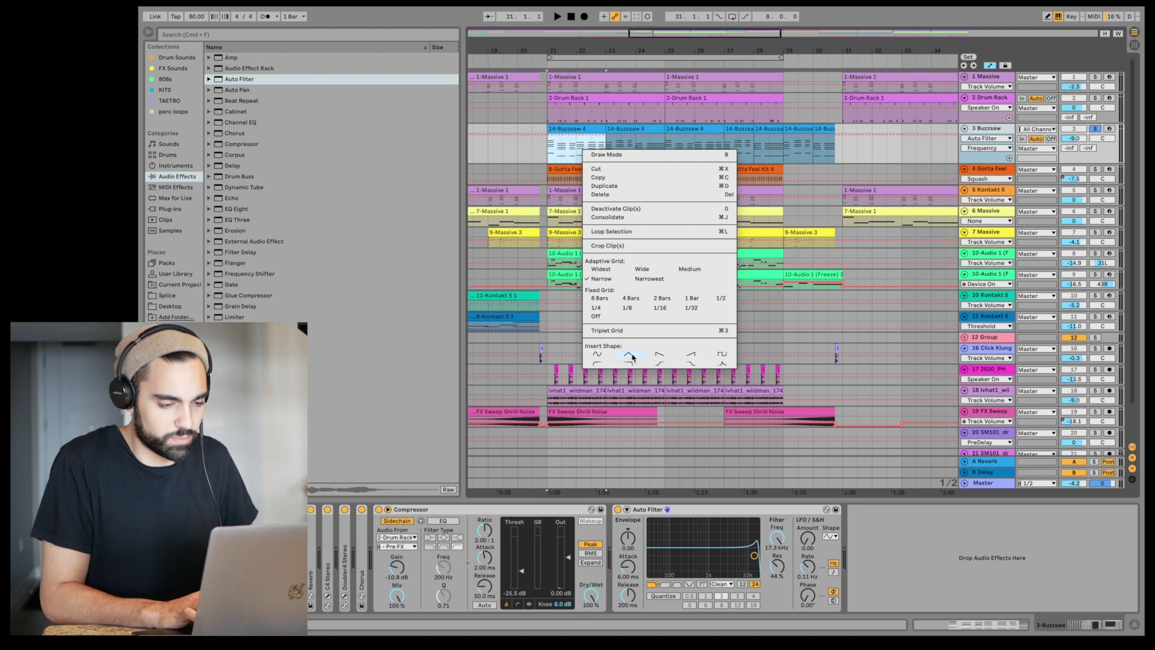
pyautogui.click(630, 355)
pyautogui.press('space')
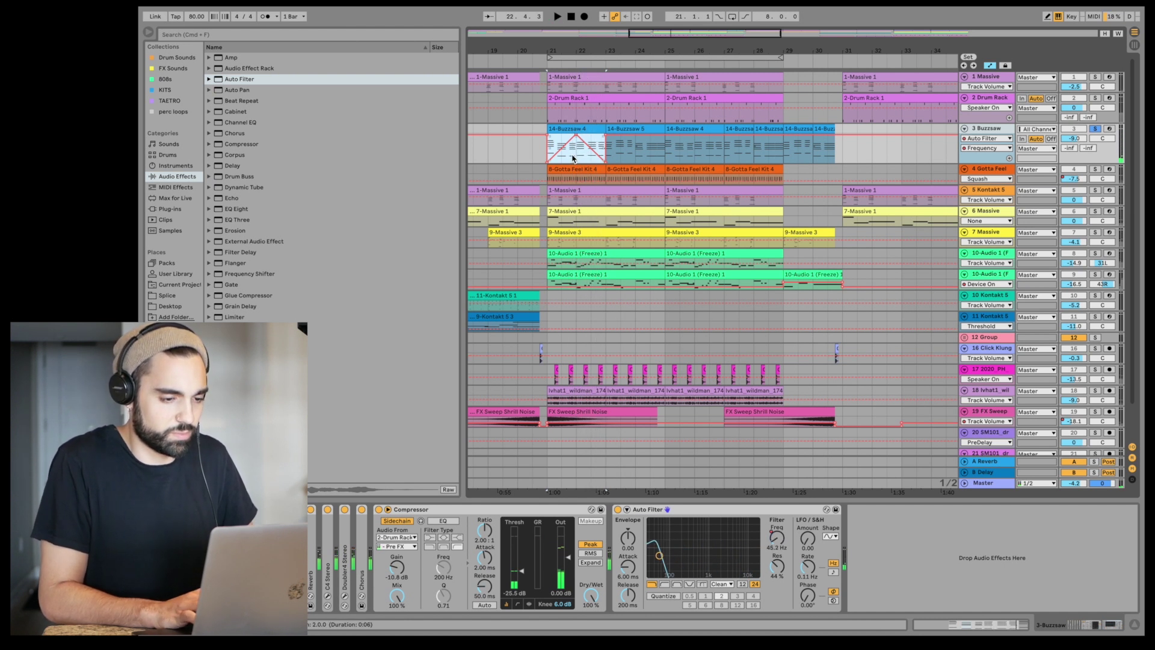
# Step: Replace the first Buzzsaw clip's Frequency automation with a sine shape and listen to it
pyautogui.rightClick(574, 159)
pyautogui.click(587, 383)
pyautogui.press('space')
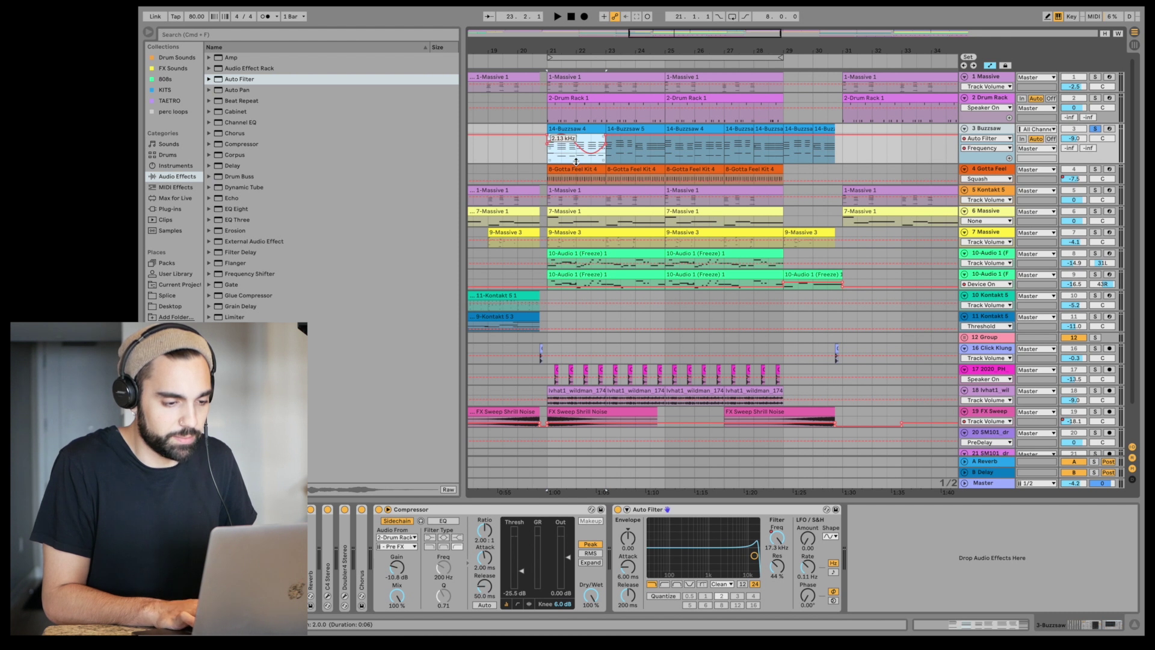
# Step: Stretch and skew the sine automation shape over the first Buzzsaw clip, auditioning each variation
pyautogui.press('space')
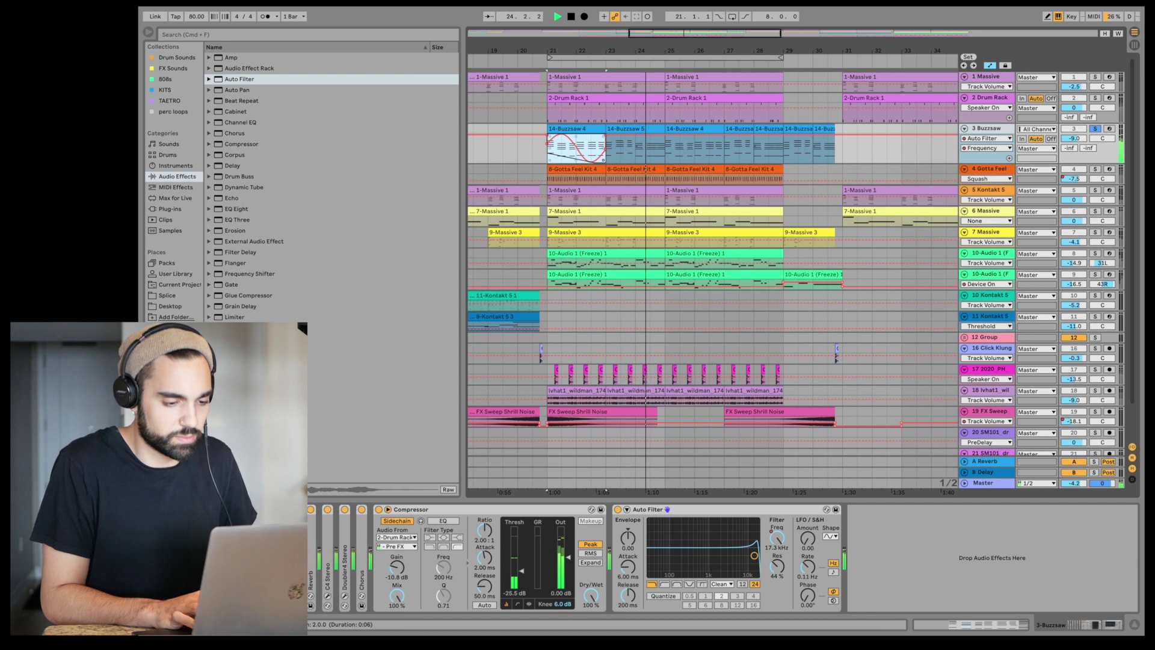
pyautogui.press('space')
pyautogui.press('space')
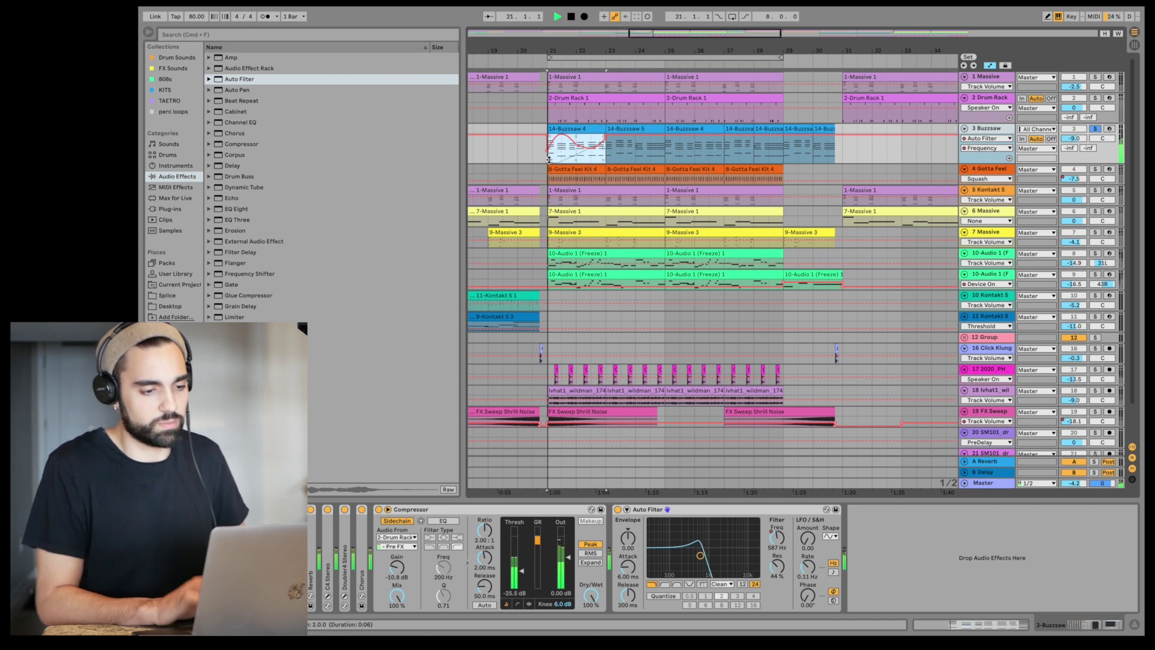
pyautogui.press('space')
pyautogui.press('space')
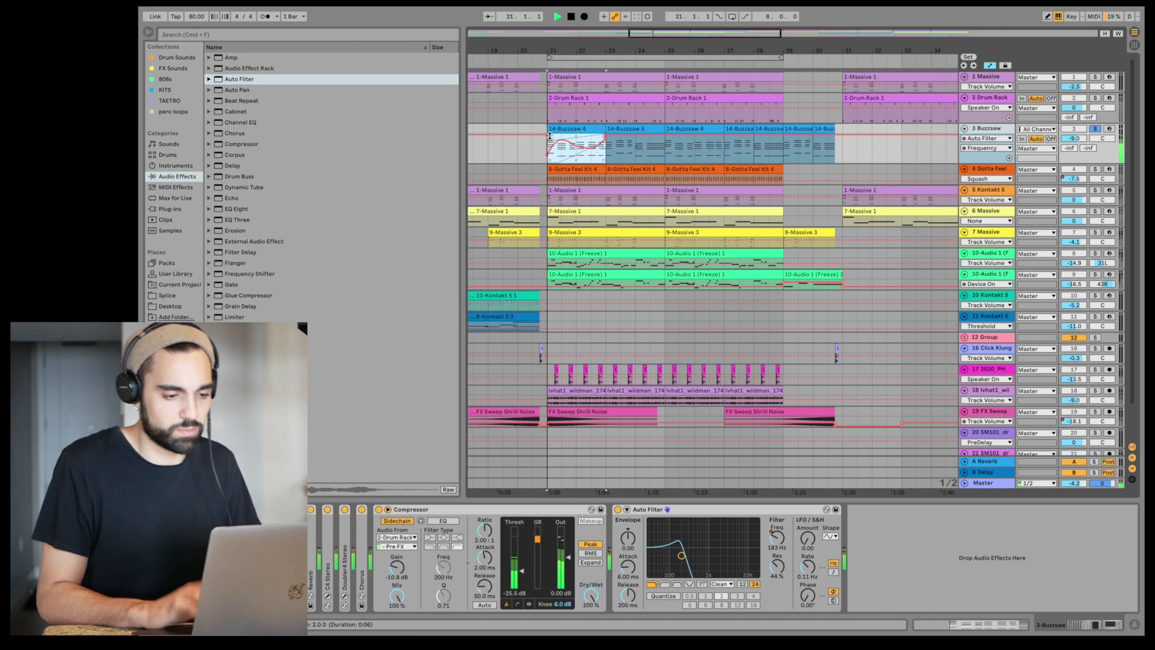
pyautogui.press('space')
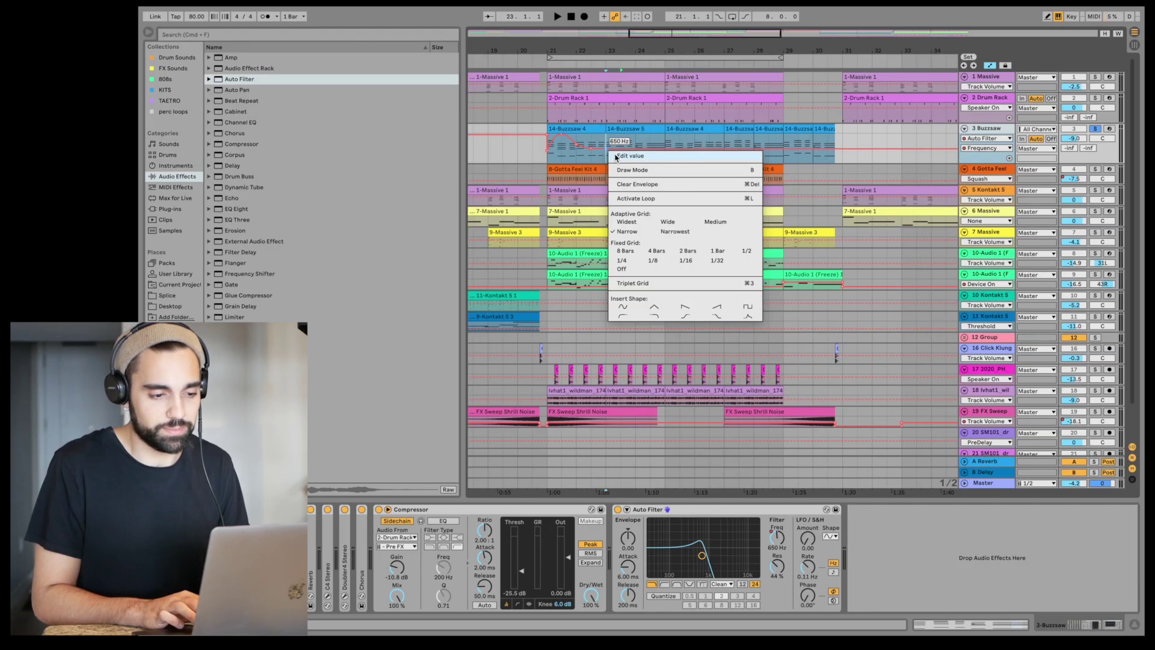
# Step: Edit the exact value of the Auto Filter Frequency breakpoint at the start of the second Buzzsaw clip, bar 23, and play it back
pyautogui.click(629, 156)
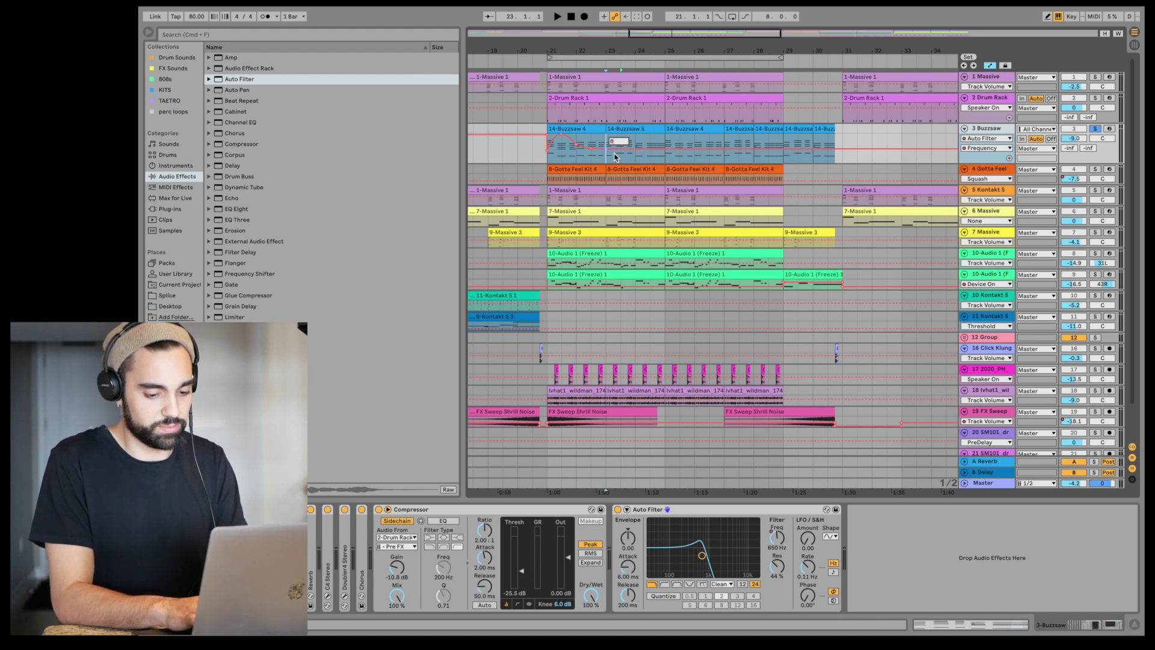
pyautogui.press('space')
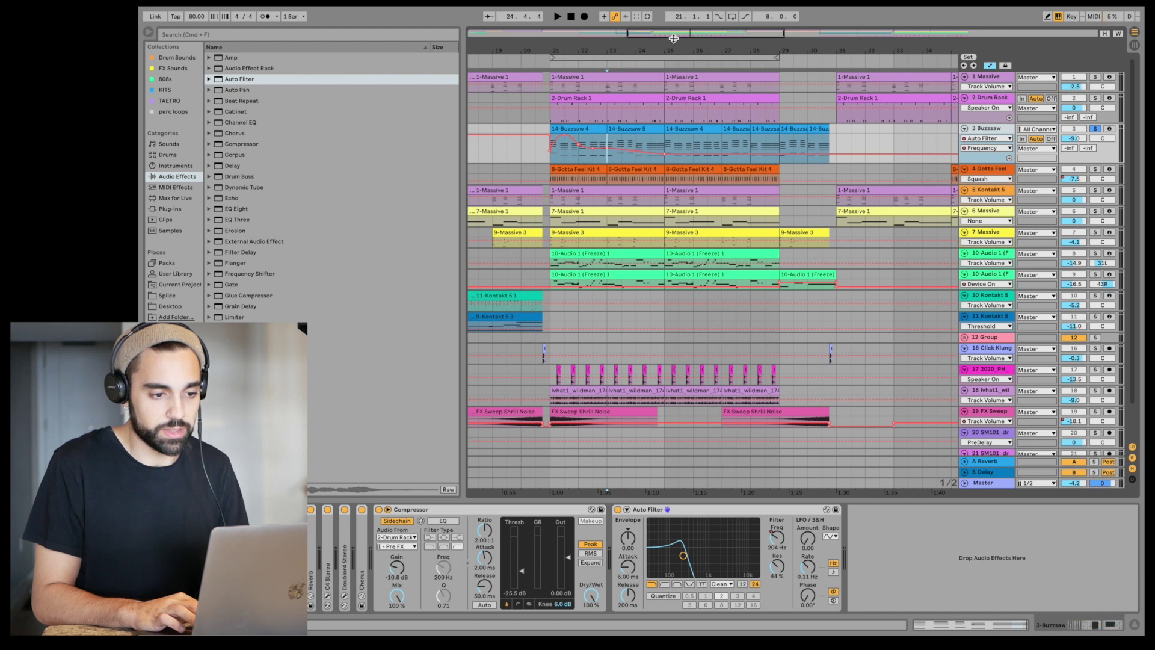
# Step: Enlarge the arrangement overview and hide the browser
pyautogui.scroll(3, 675, 104)
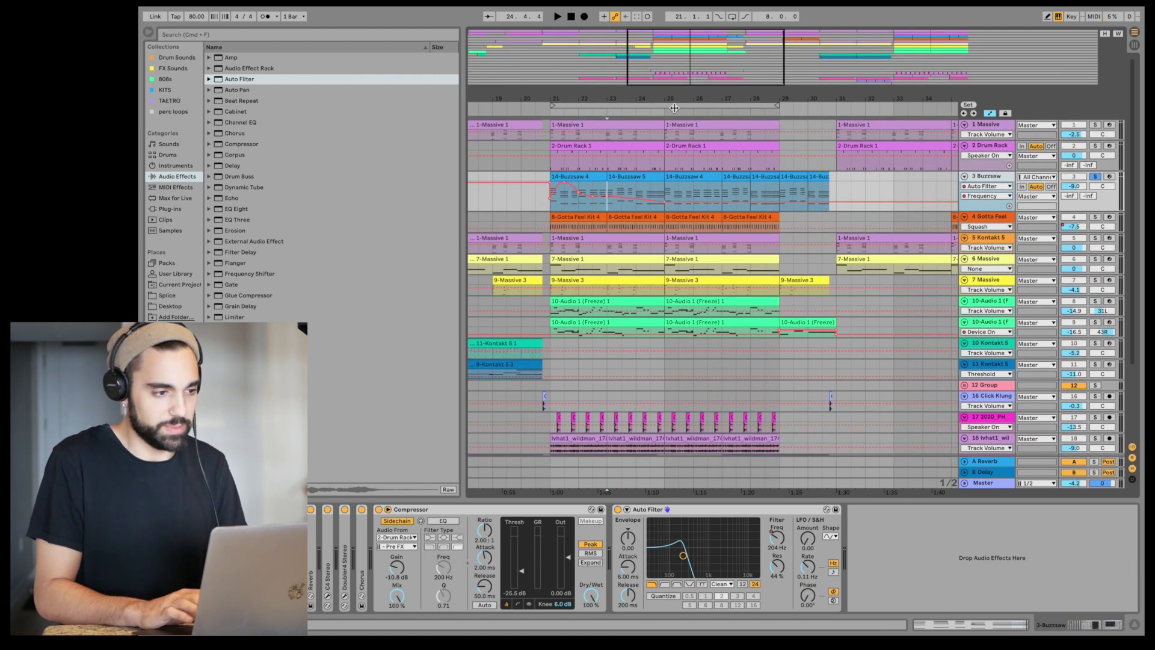
pyautogui.press('super+alt+b')
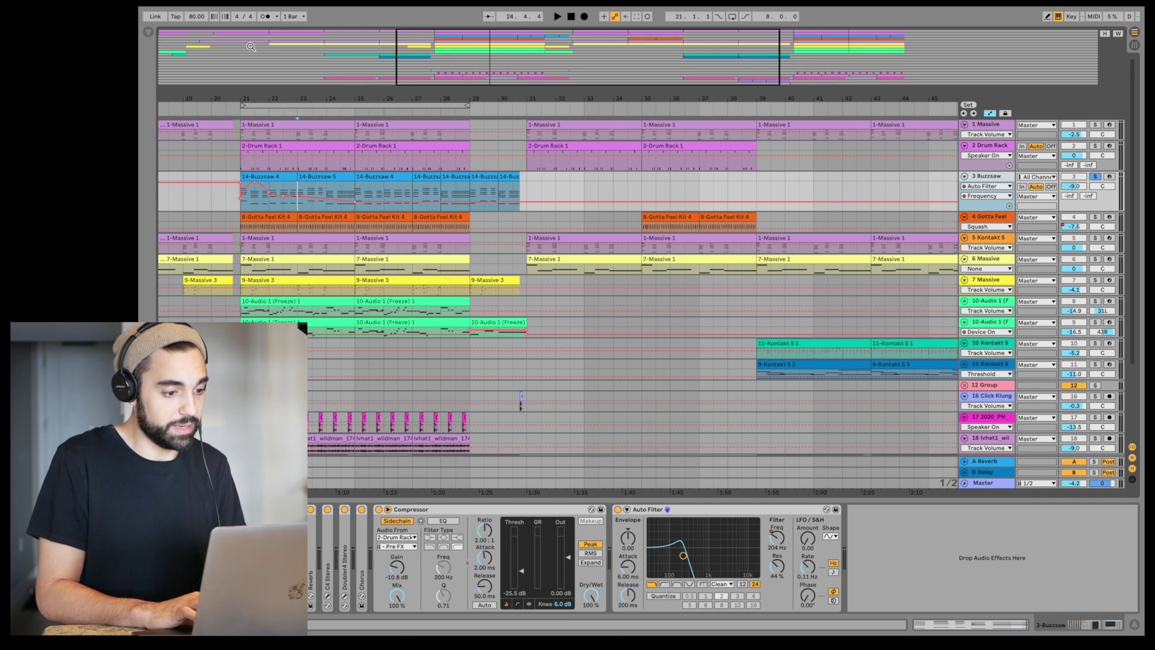
# Step: Fit the arrangement to the window's height and width, switch both fits off, and turn them on again
pyautogui.click(1107, 33)
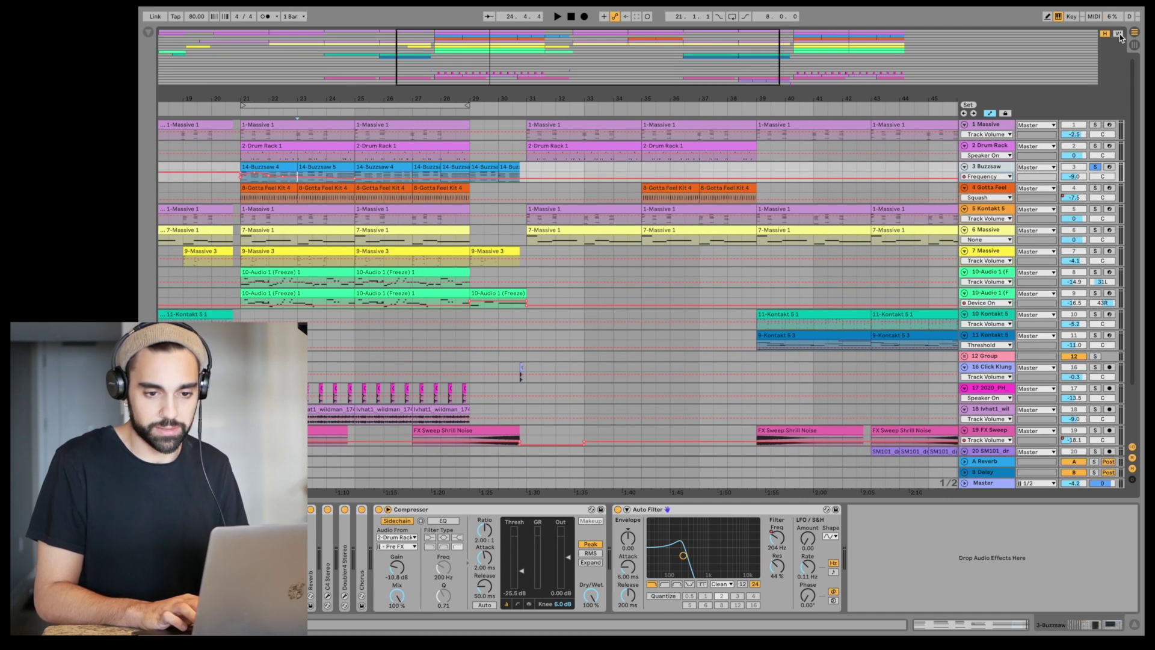
pyautogui.click(1119, 35)
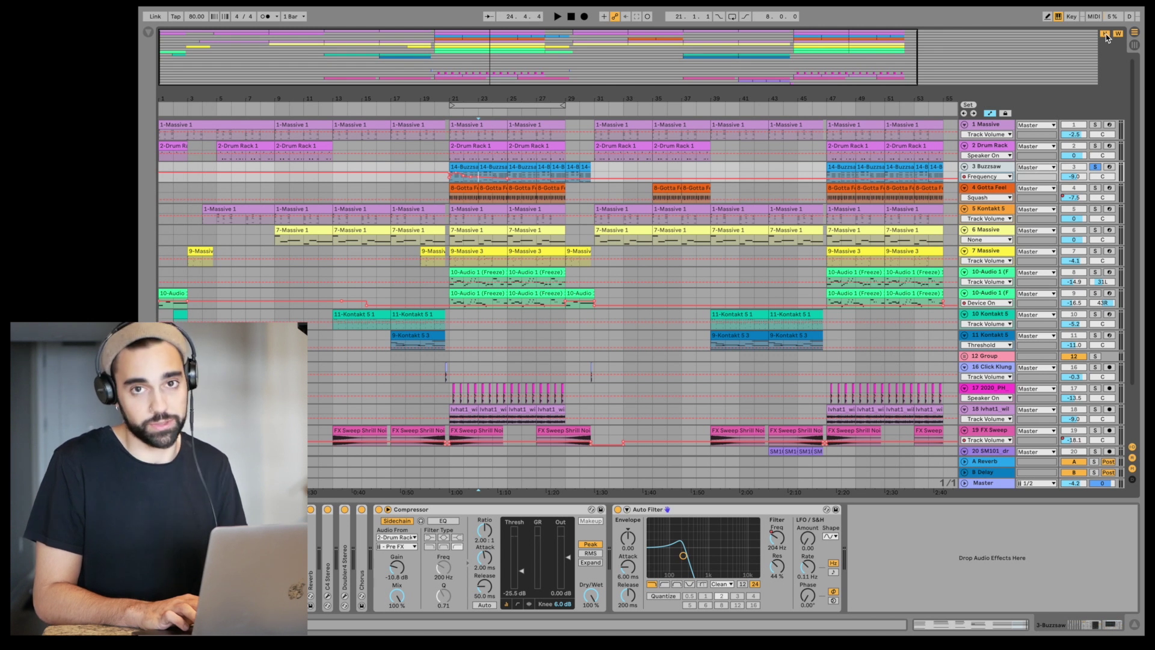
pyautogui.click(1107, 35)
pyautogui.click(1119, 35)
pyautogui.click(1106, 35)
pyautogui.click(1119, 35)
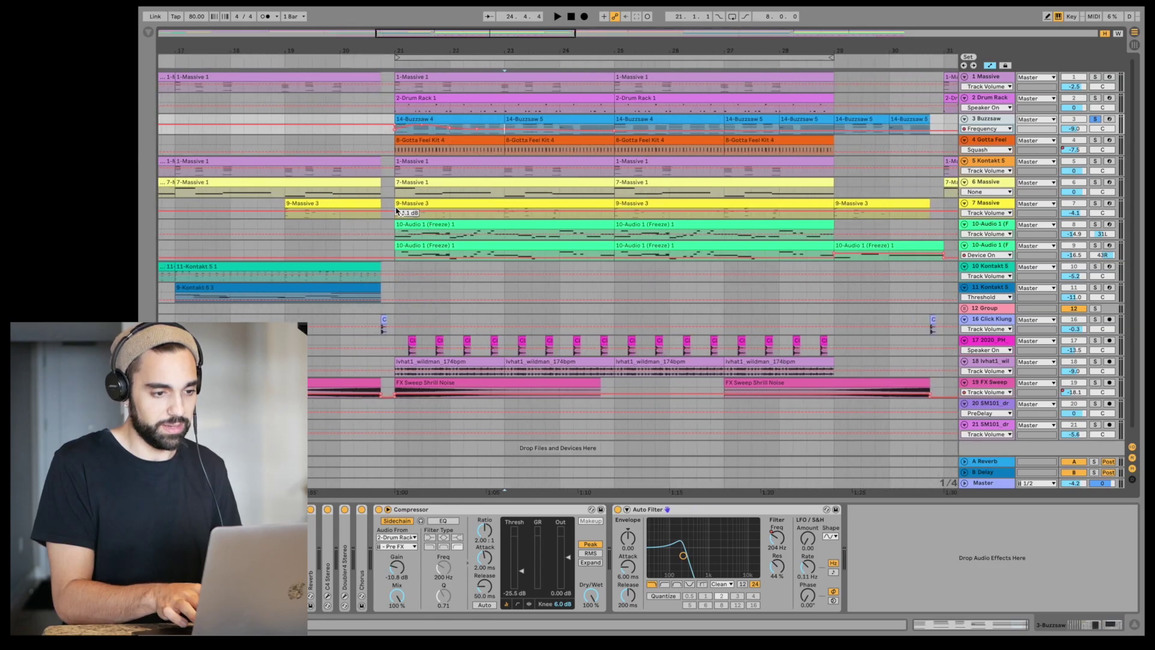
# Step: Zoom the arrangement timeline in around bar 21 and back out to show the whole song
pyautogui.scroll(-5, 397, 210)
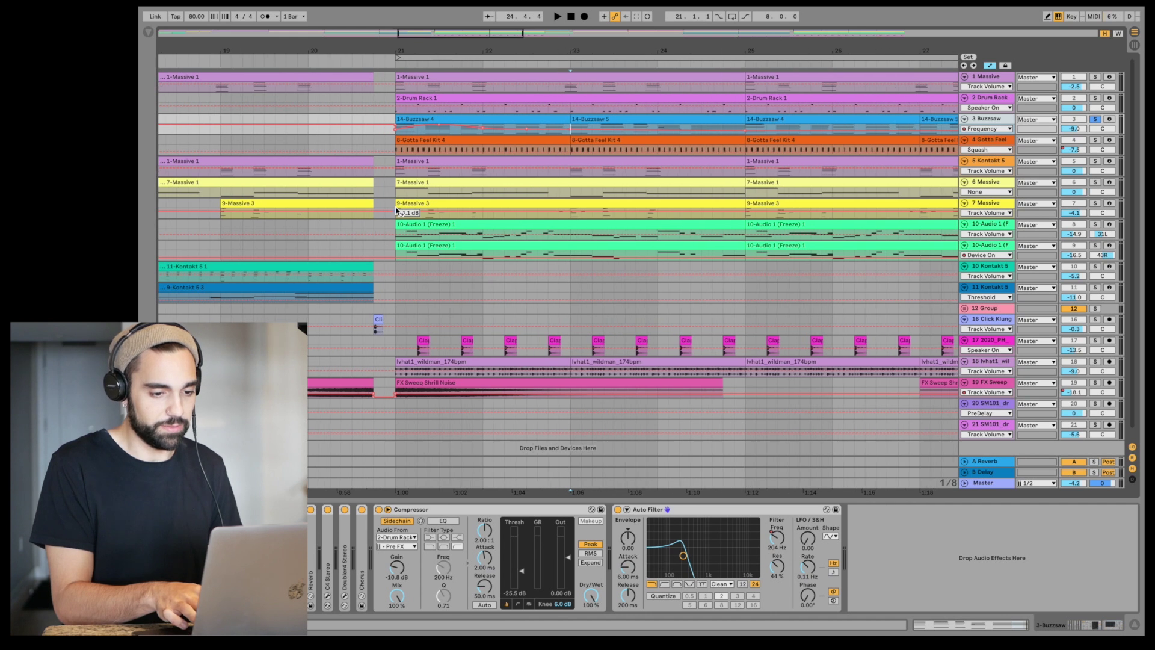
pyautogui.scroll(-8, 397, 211)
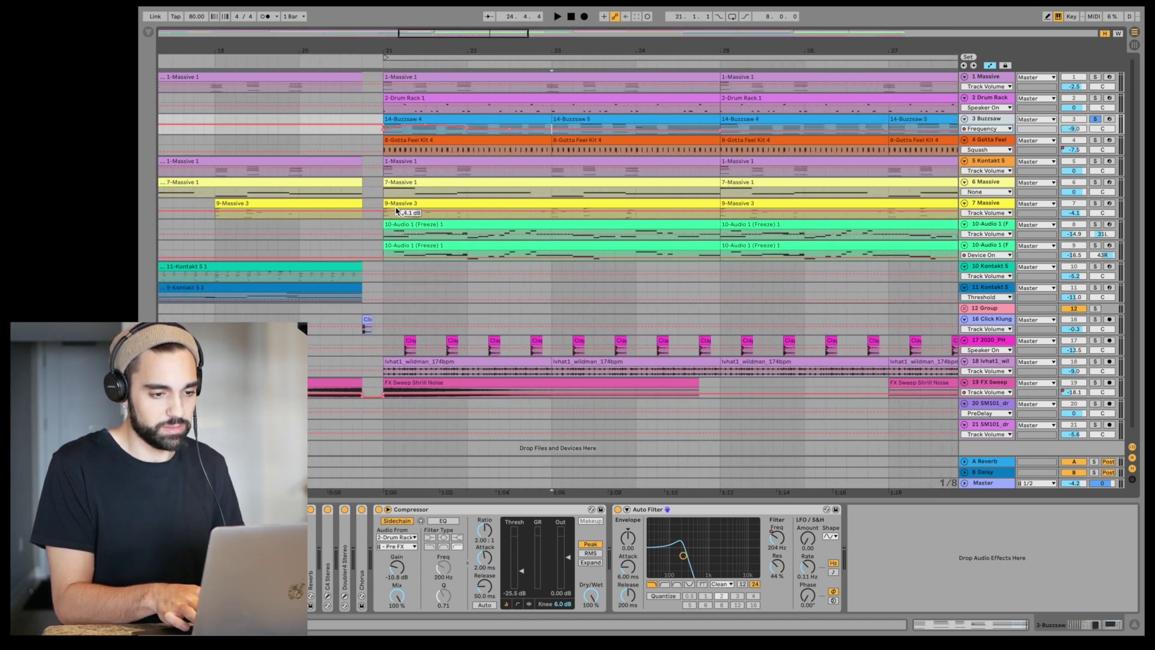
pyautogui.scroll(6, 397, 211)
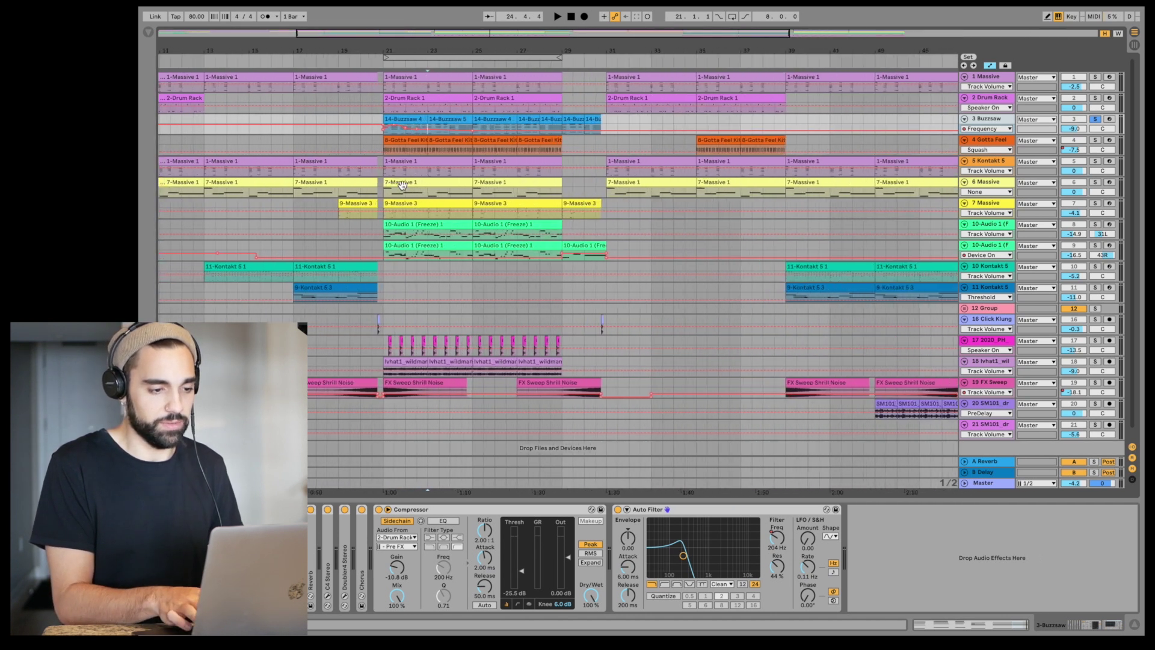
pyautogui.scroll(-6, 399, 198)
pyautogui.scroll(1, 402, 185)
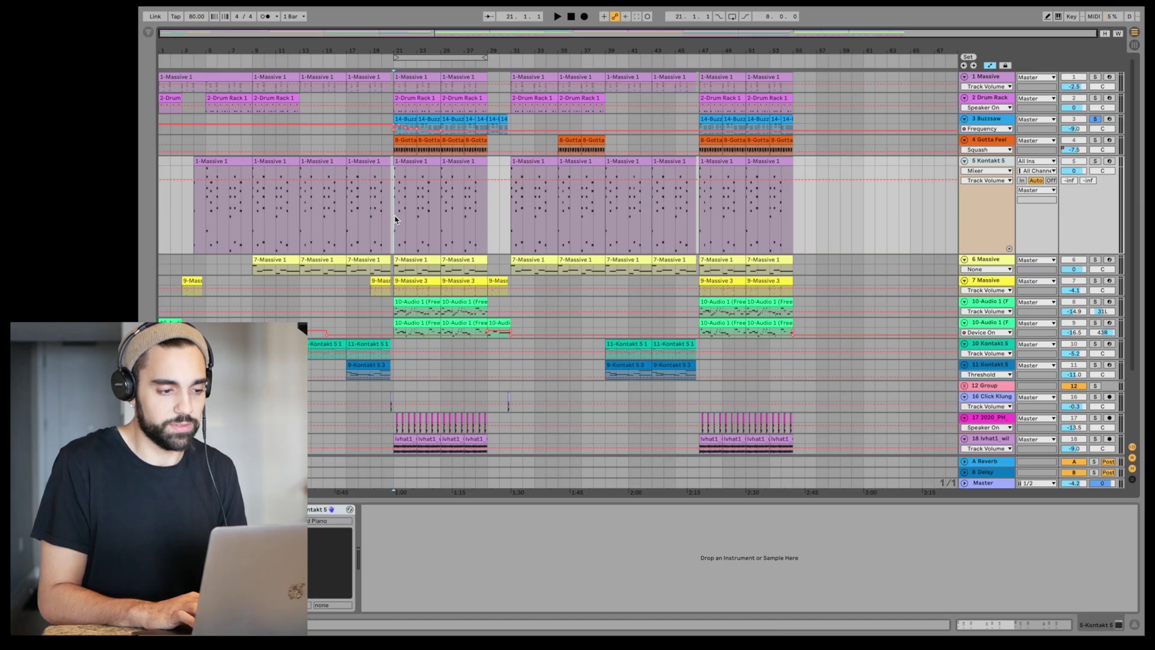
# Step: Select bars 21 to 25 on the Kontakt 5 track, repeatedly zoom to the selection and back, and clear the selection
pyautogui.moveTo(394, 233); pyautogui.dragTo(439, 234)
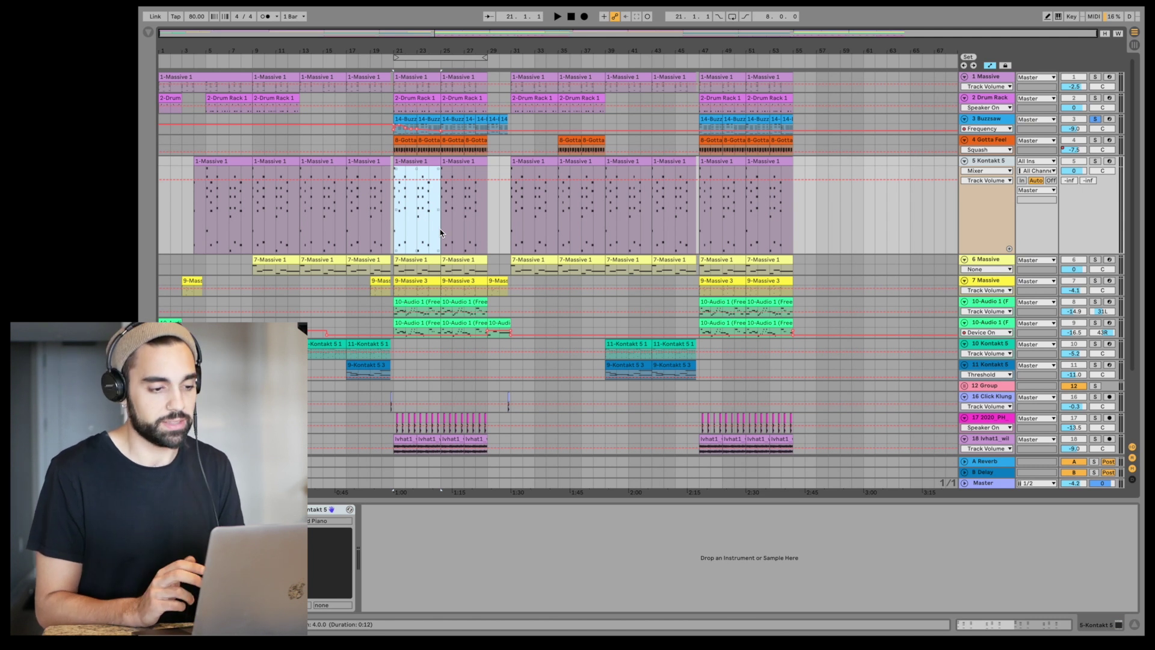
pyautogui.press('z')
pyautogui.press('x')
pyautogui.press('z')
pyautogui.press('x')
pyautogui.press('z')
pyautogui.press('x')
pyautogui.click(440, 233)
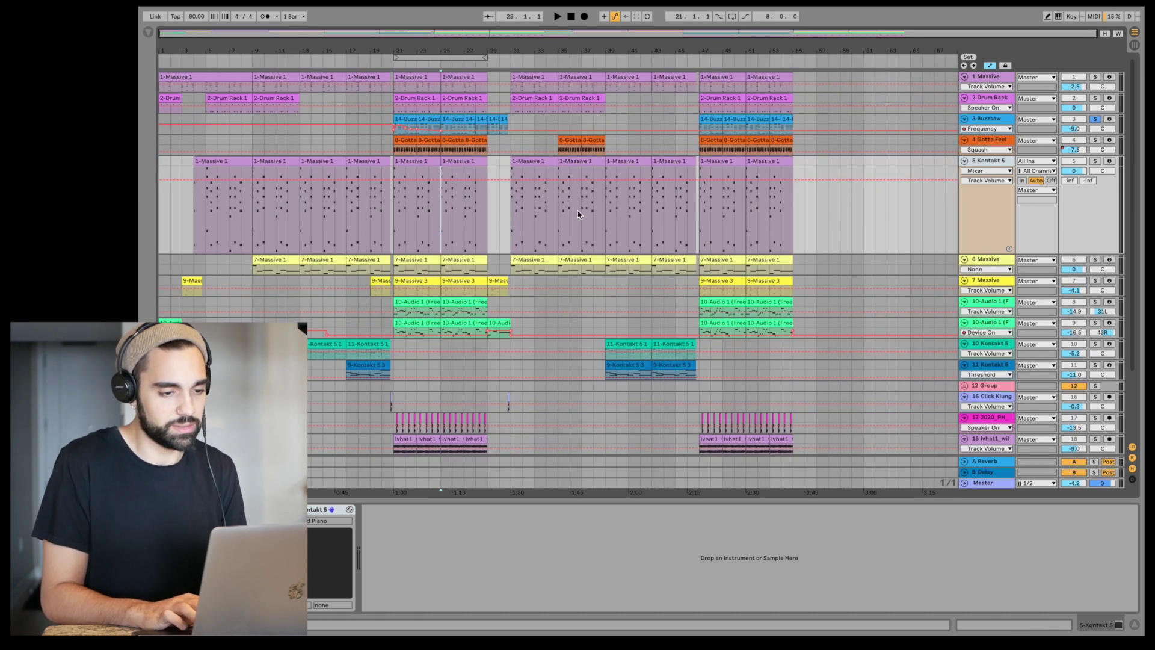
# Step: Select bars 35 to 37 on the Gotta Feel Kit track, zoom to that selection and zoom back out
pyautogui.moveTo(560, 149); pyautogui.dragTo(573, 150)
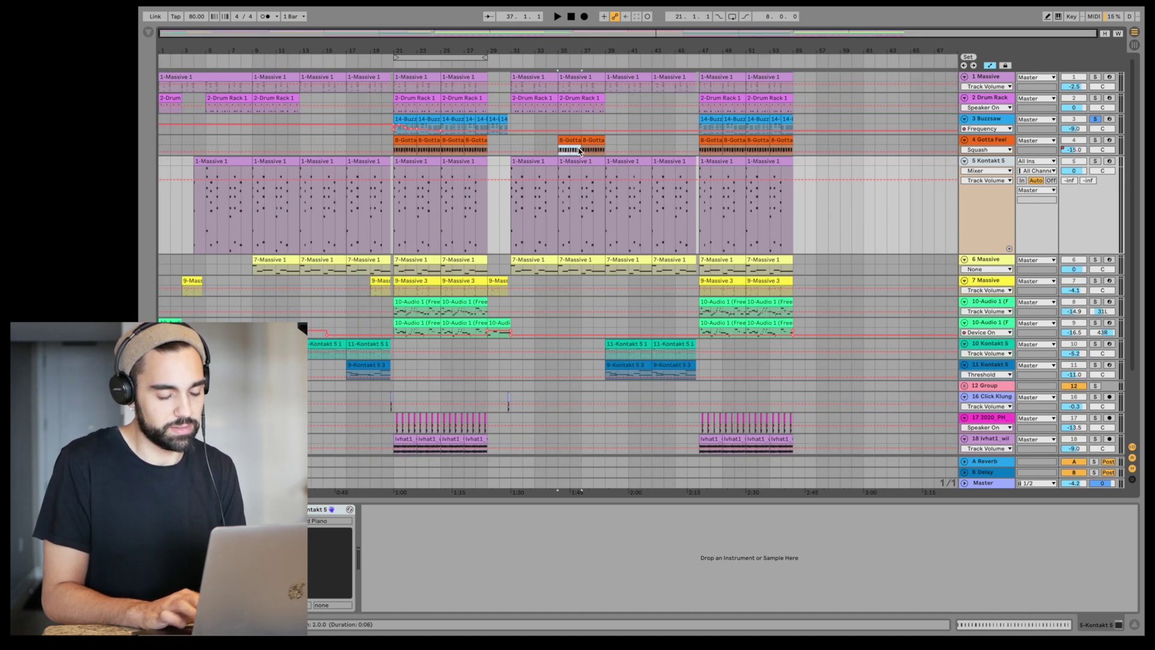
pyautogui.press('z')
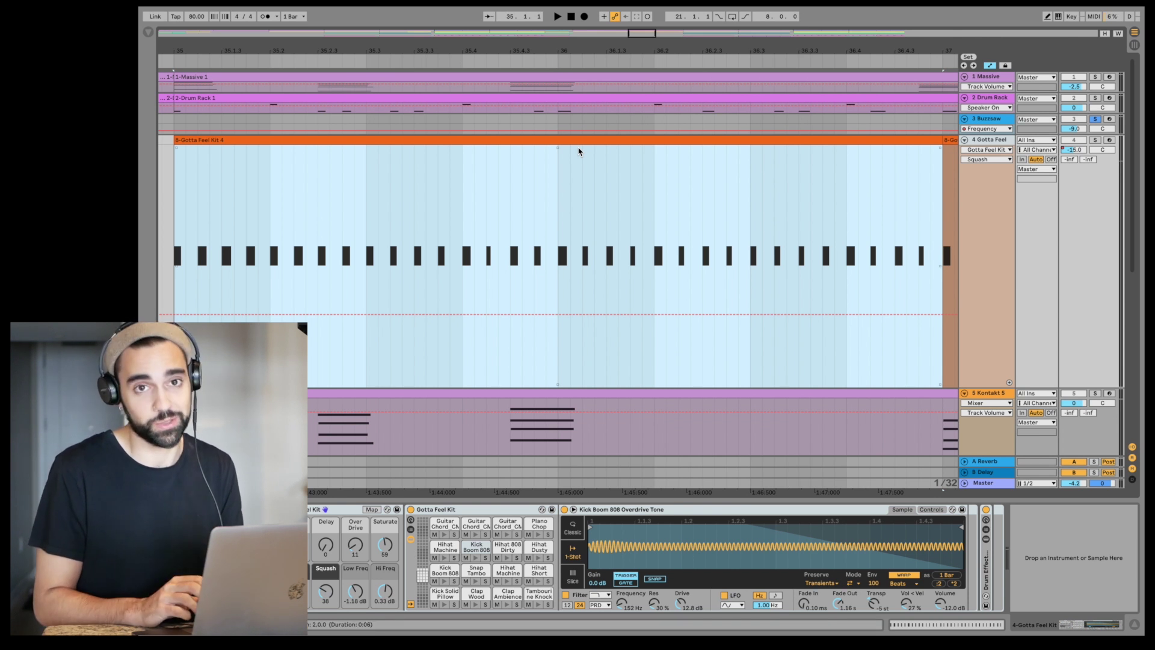
pyautogui.press('x')
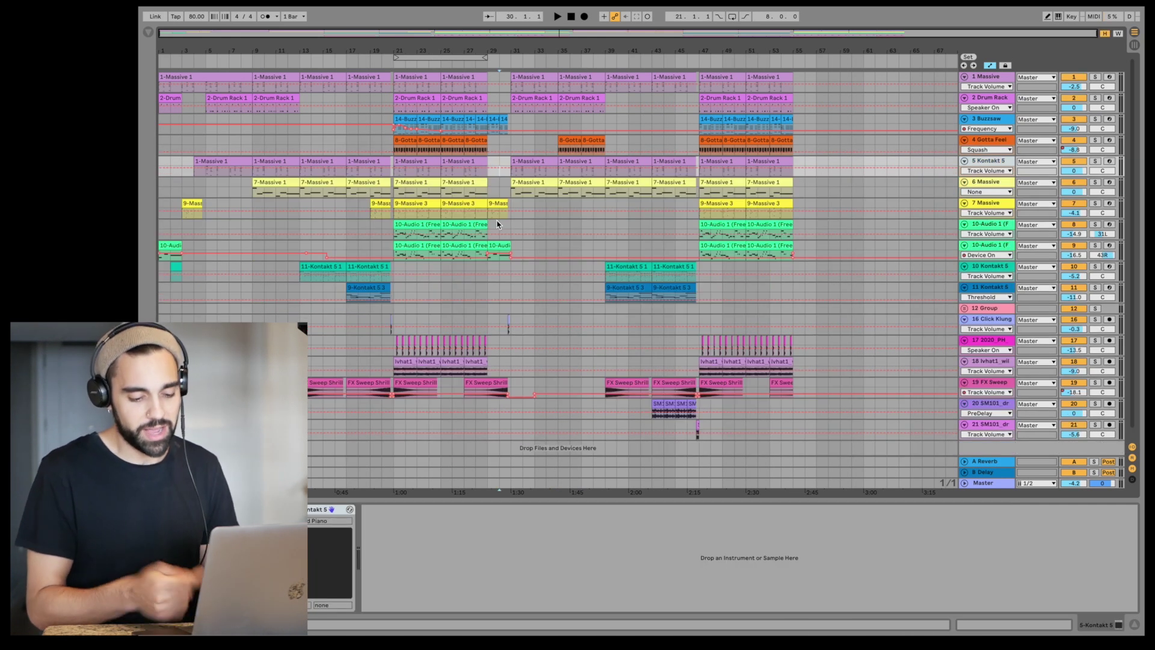
# Step: Expand the Kontakt 5 track, then zoom to its clip starting at bar 31 and back out twice
pyautogui.press('z')
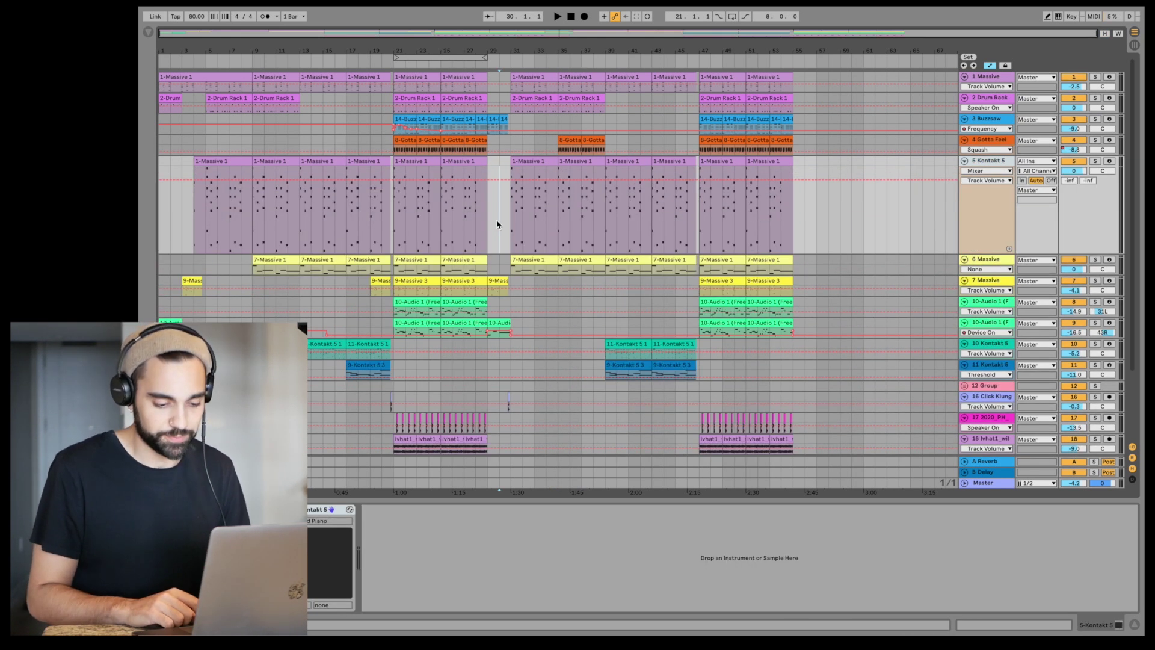
pyautogui.click(529, 225)
pyautogui.press('z')
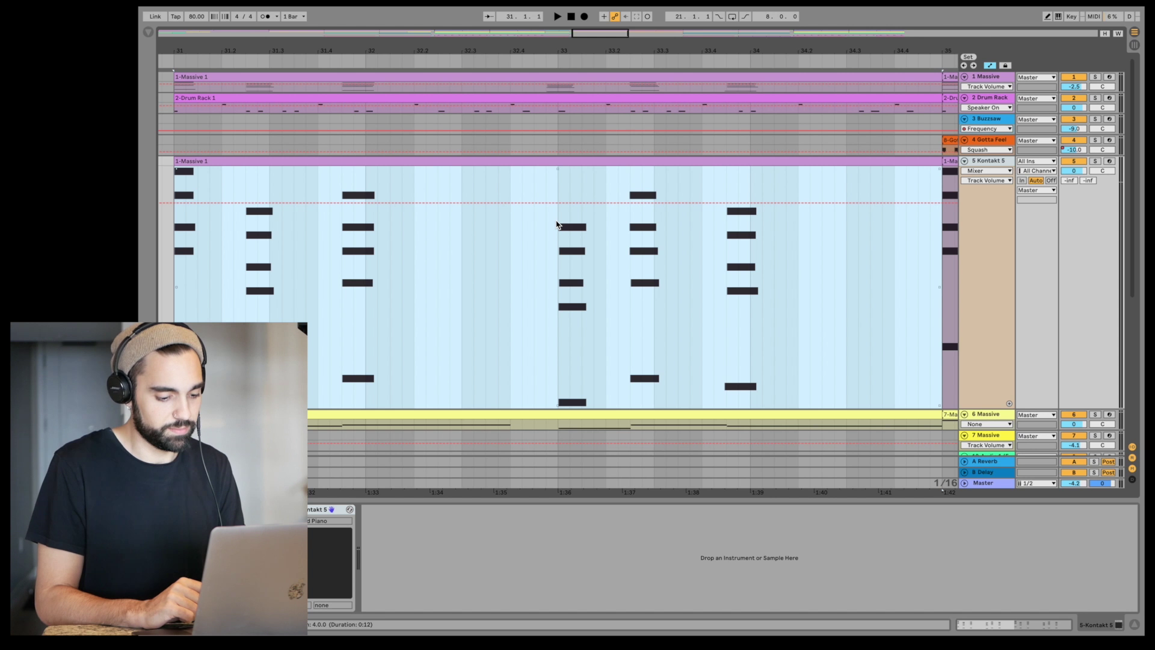
pyautogui.press('x')
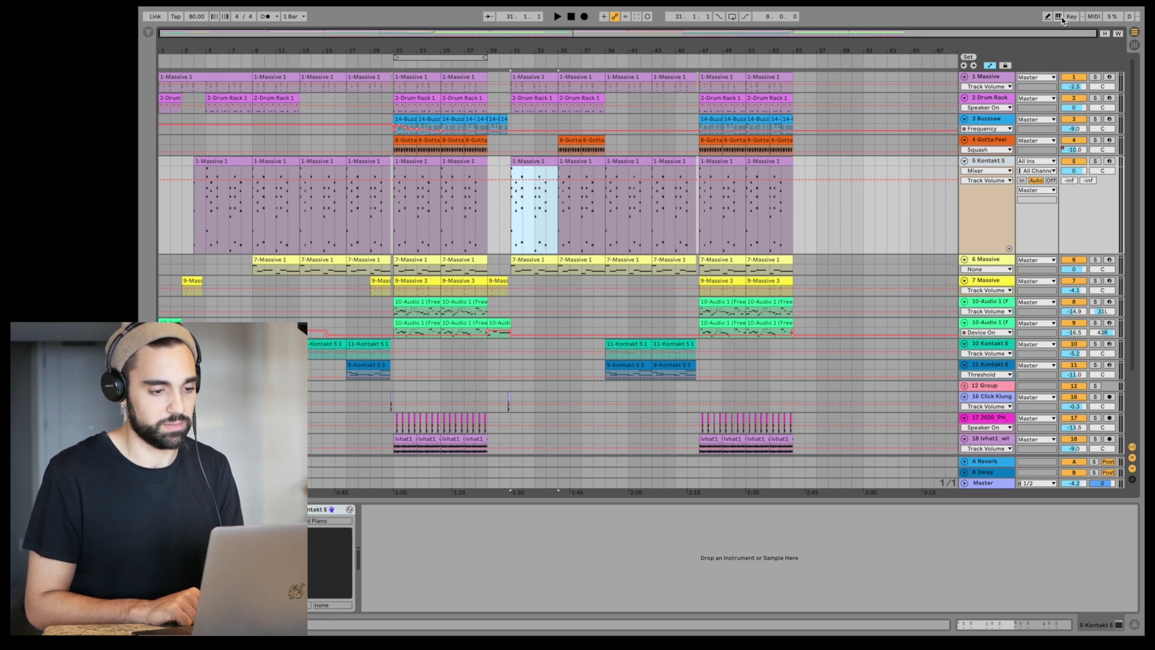
pyautogui.press('z')
pyautogui.press('x')
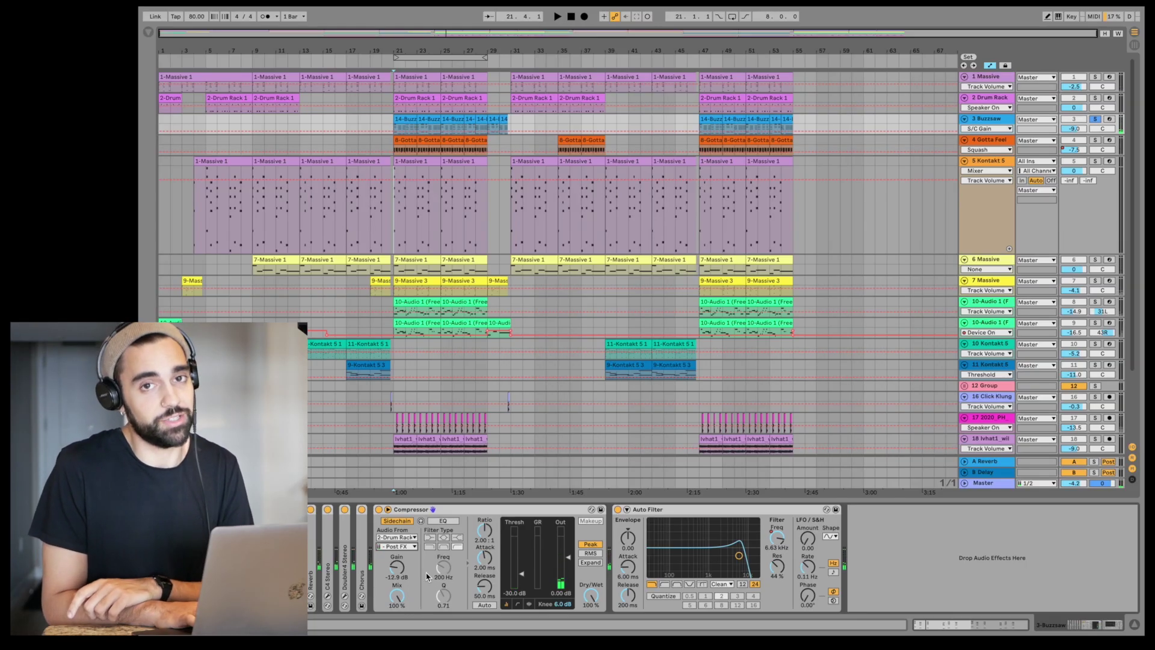
# Step: Freeze the Buzzsaw track, auditioning it from bar 21 before freezing and again with its A-Reverb send at -6.2
pyautogui.press('space')
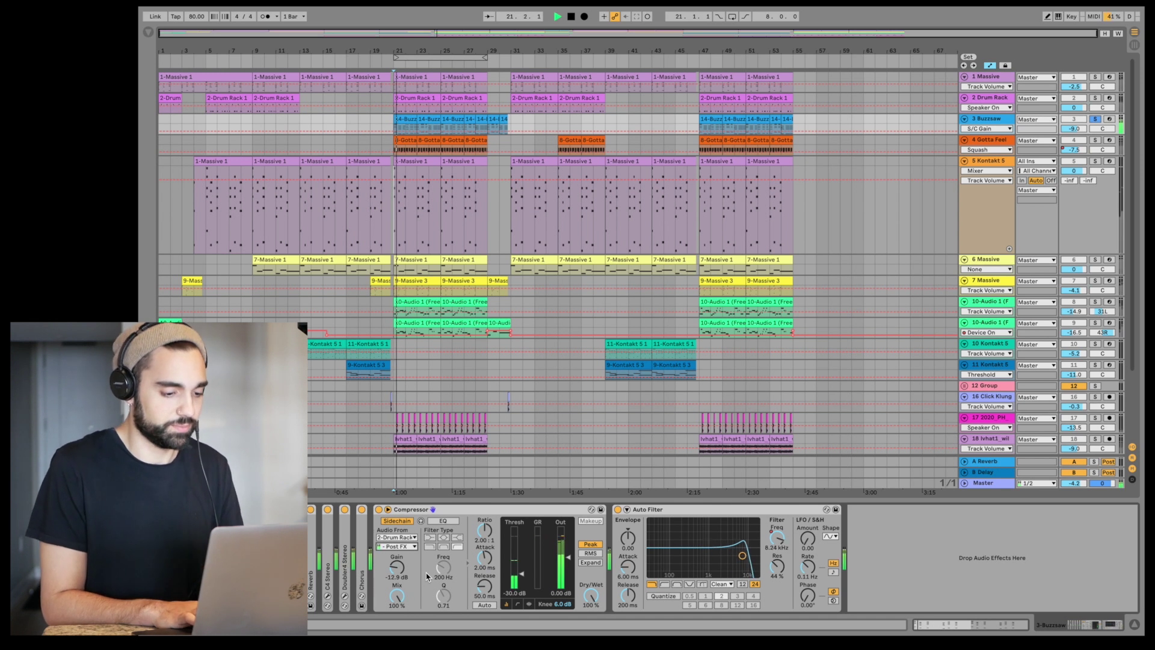
pyautogui.press('space')
pyautogui.click(984, 120)
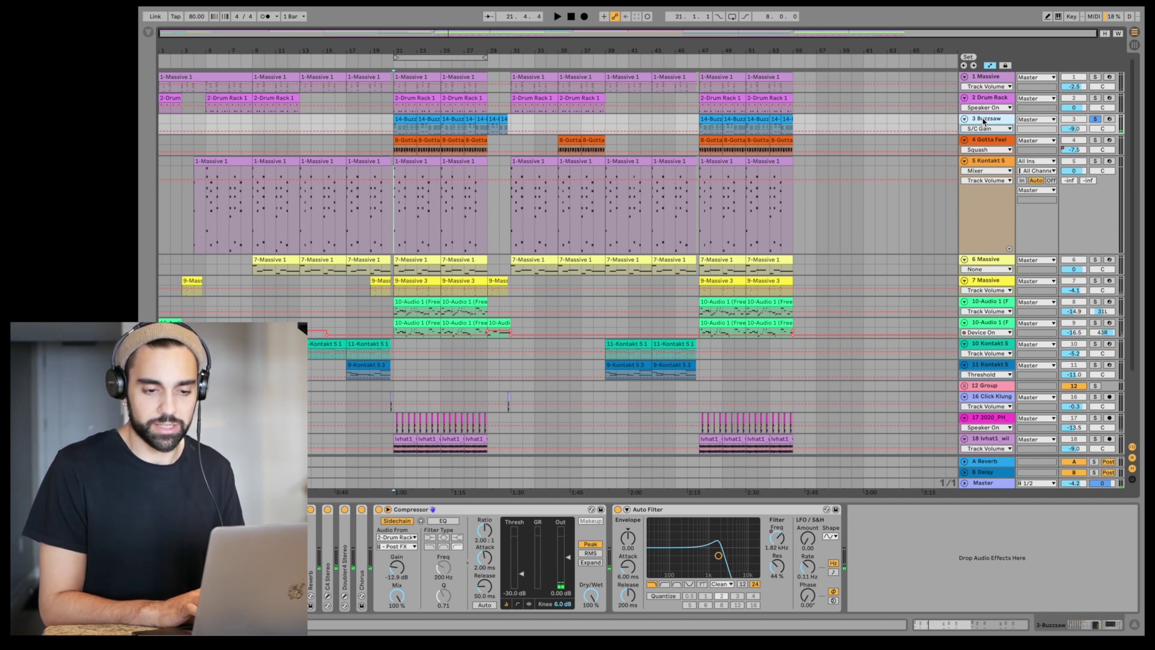
pyautogui.rightClick(984, 120)
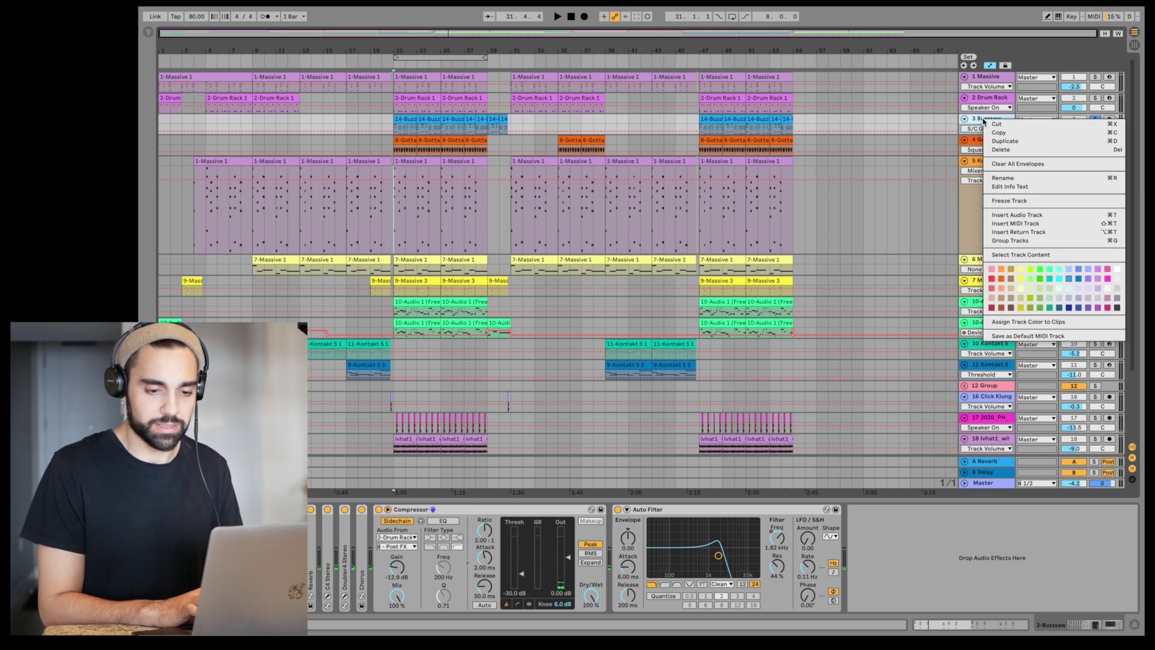
pyautogui.click(1001, 202)
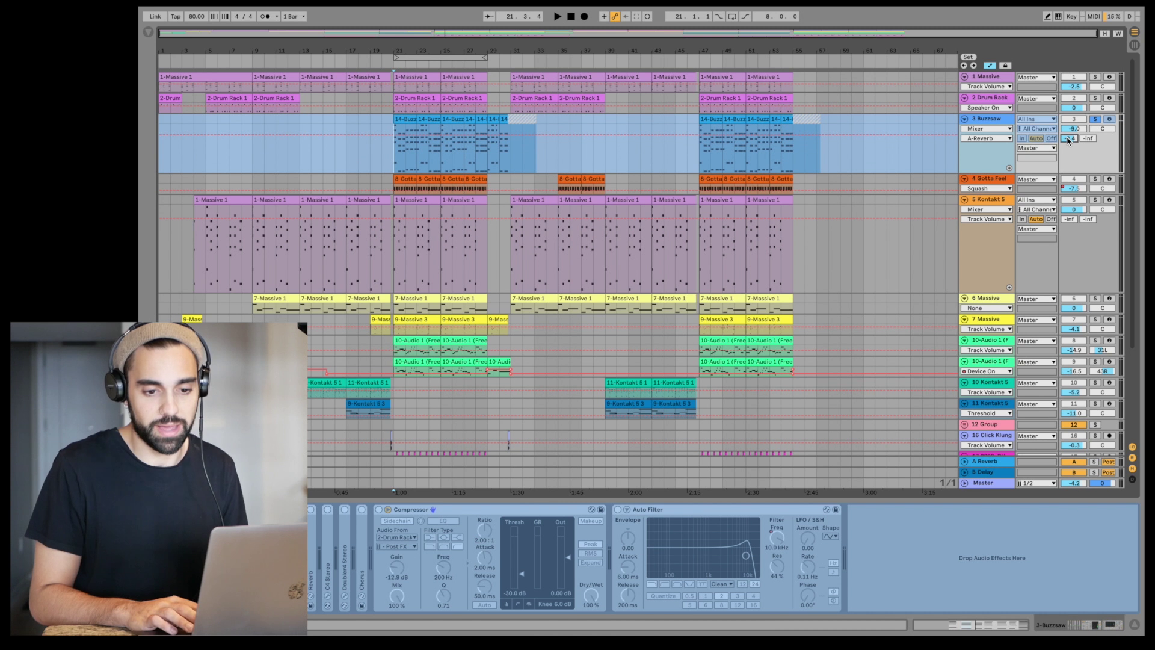
pyautogui.press('space')
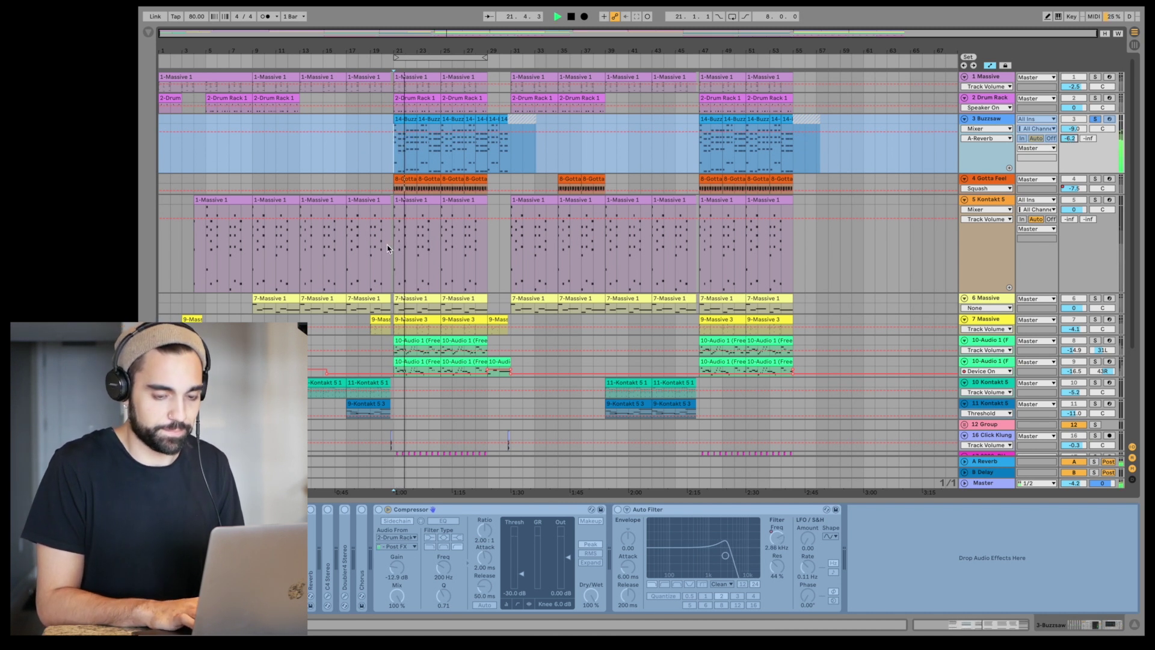
# Step: Open the audio export settings for the 3-Buzzsaw track and turn on including return and master effects
pyautogui.moveTo(293, 7)
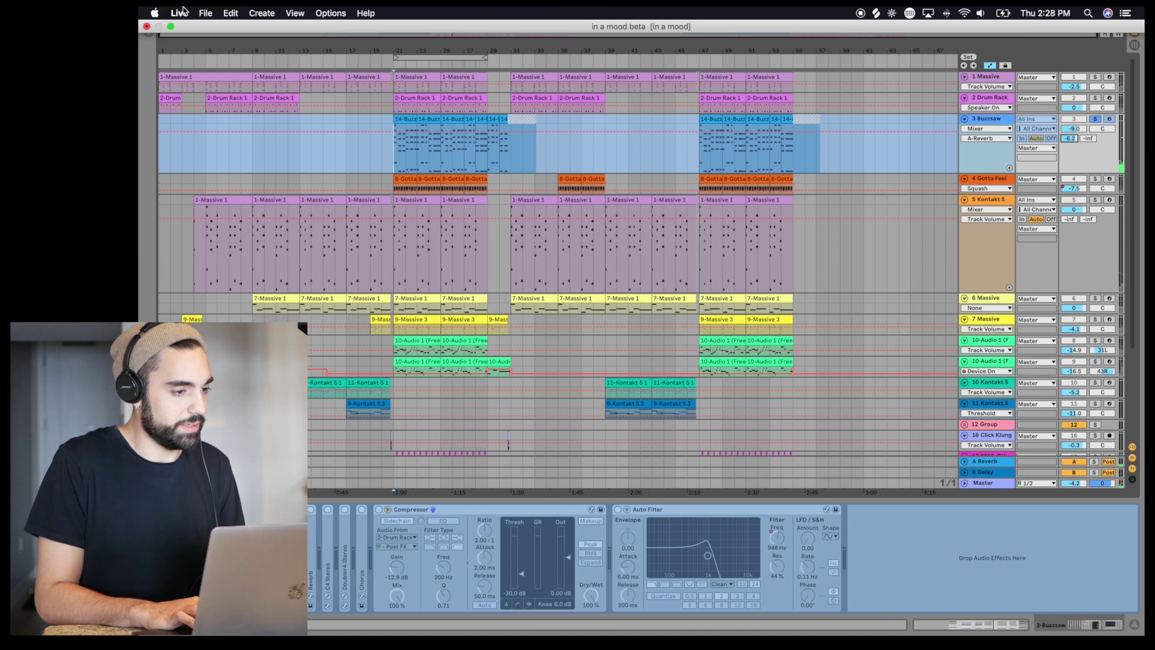
pyautogui.click(179, 13)
pyautogui.click(222, 183)
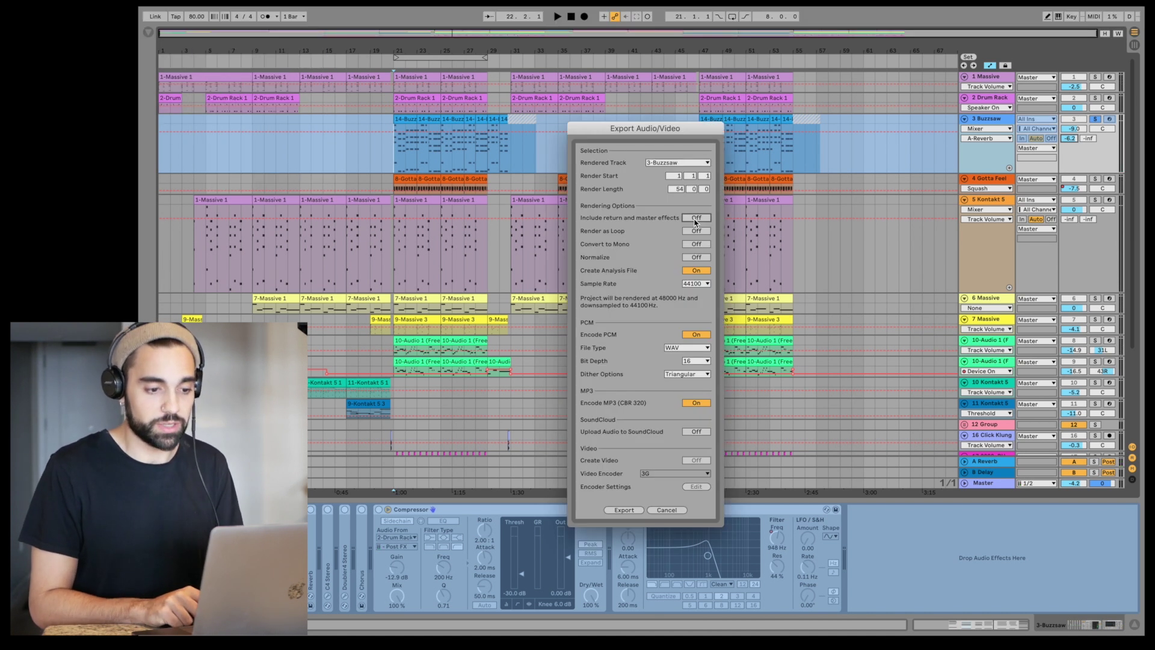
pyautogui.click(695, 218)
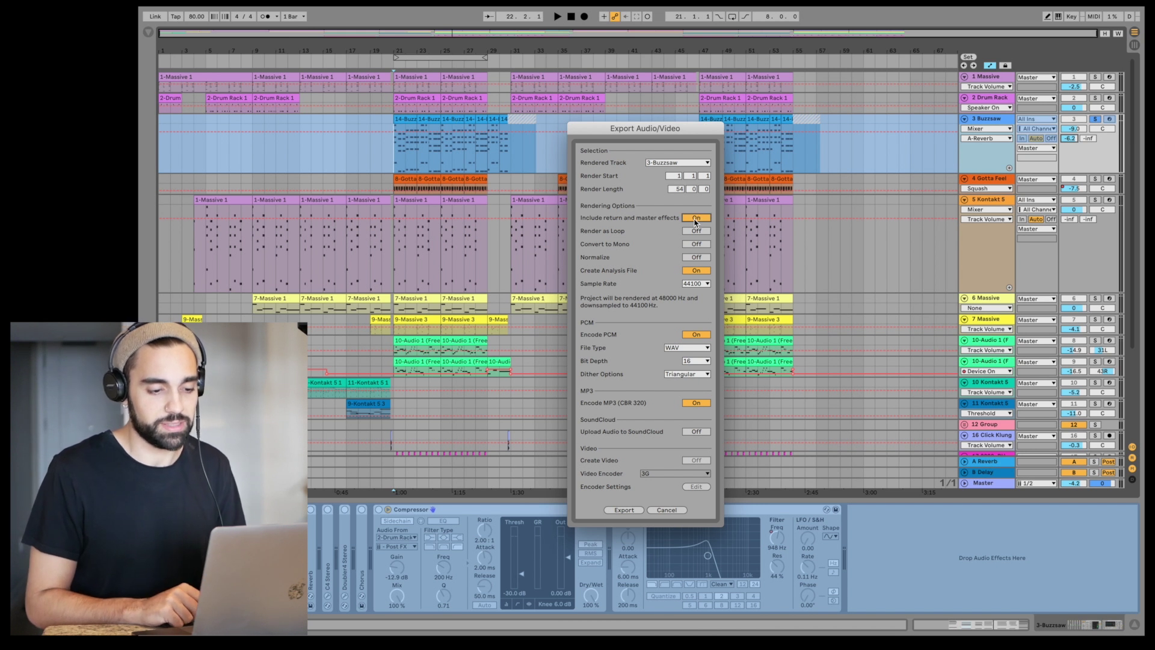